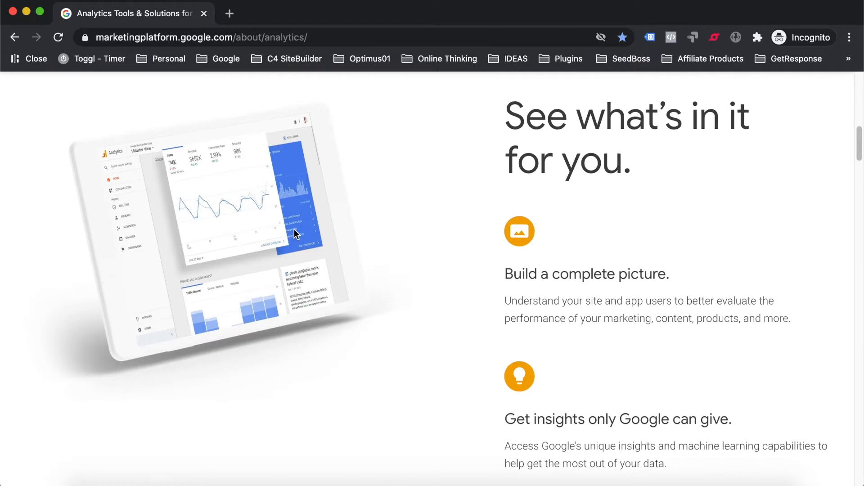
- Start the free Google Analytics sign-up from the product page
scroll(293, 228, "up", 13)
scroll(294, 229, "down", 1)
scroll(293, 229, "down", 1)
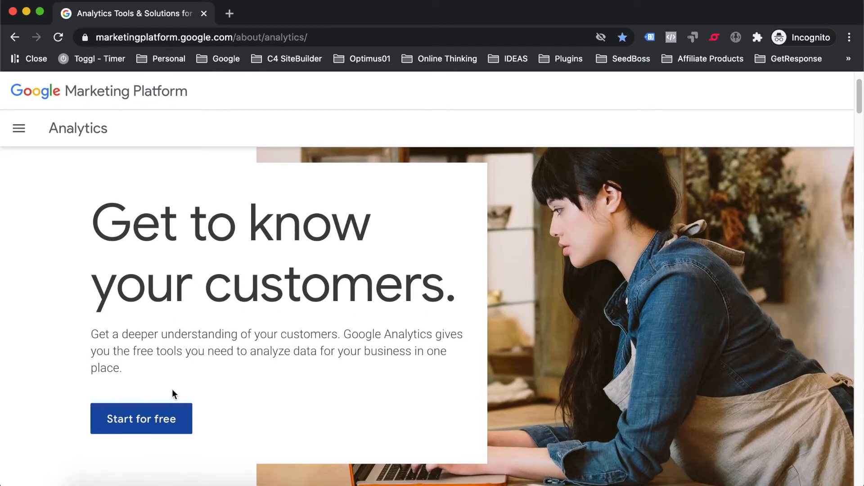
left_click(151, 420)
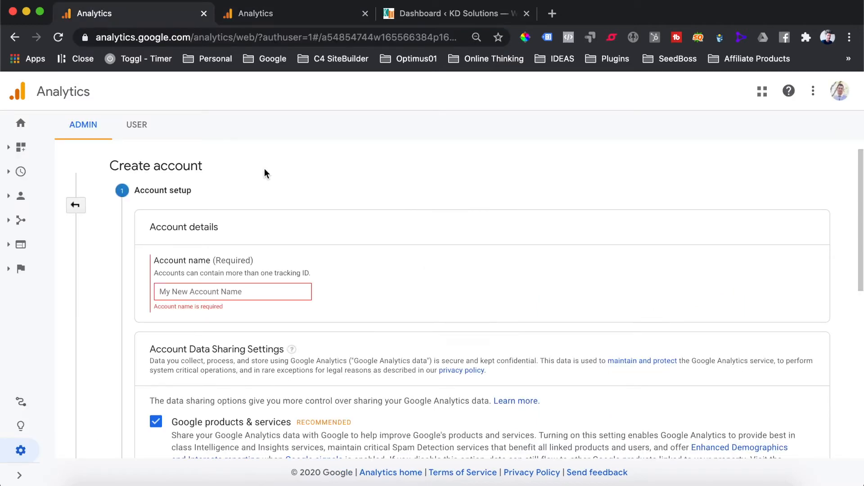
scroll(265, 170, "down", 1)
scroll(265, 169, "up", 1)
left_click_drag(109, 166, 191, 167)
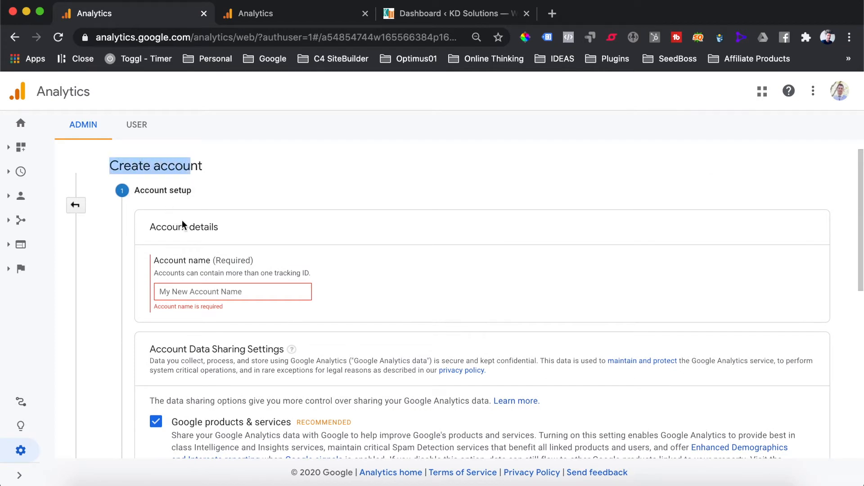
scroll(179, 223, "down", 1)
scroll(181, 223, "up", 1)
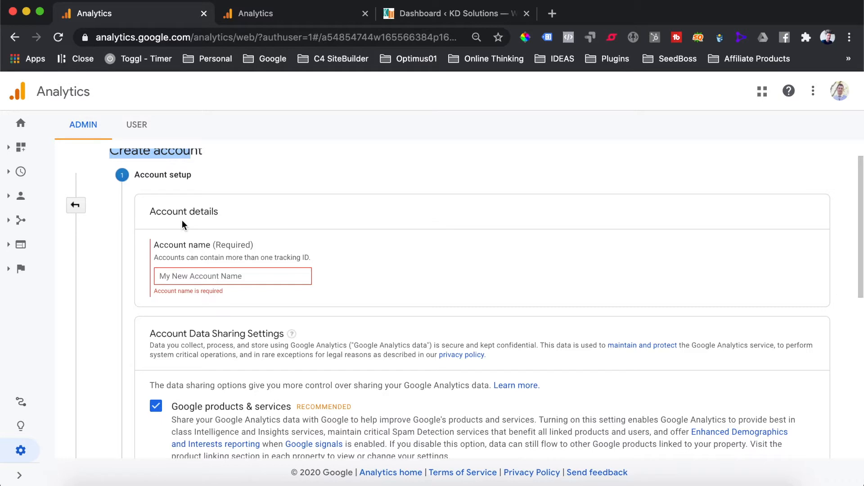
- Enter Optimus01 as the name of the new Analytics account
scroll(182, 223, "down", 2)
left_click(176, 195)
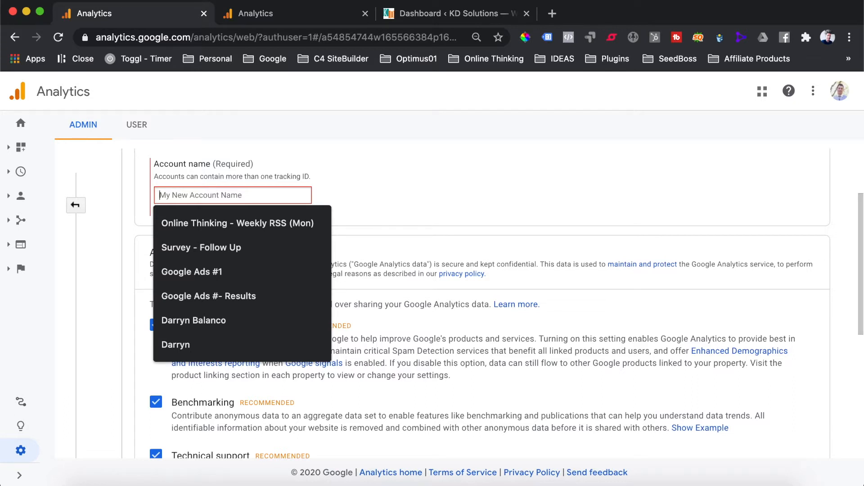
type("KD")
key("BackSpace")
key("BackSpace")
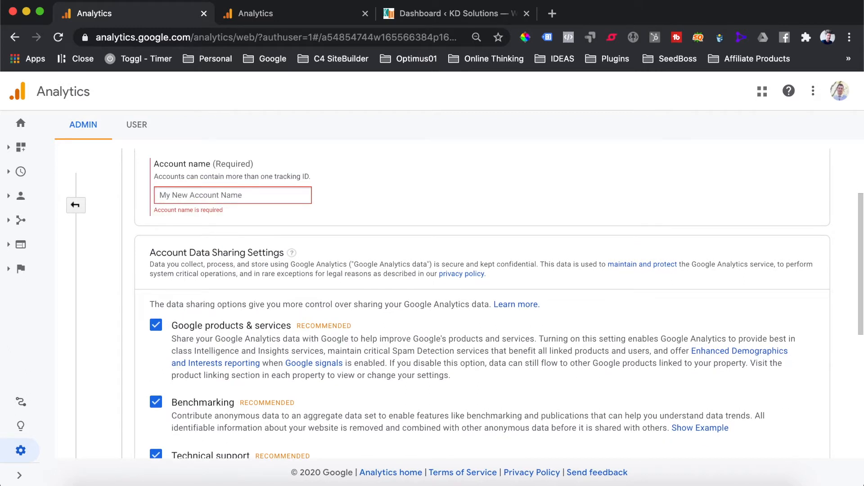
type("Optim8s")
key("BackSpace")
type("us")
key("BackSpace")
key("BackSpace")
key("BackSpace")
type("us01")
- Keep all four recommended data sharing settings enabled and continue to the choice of what to measure
scroll(213, 267, "down", 3)
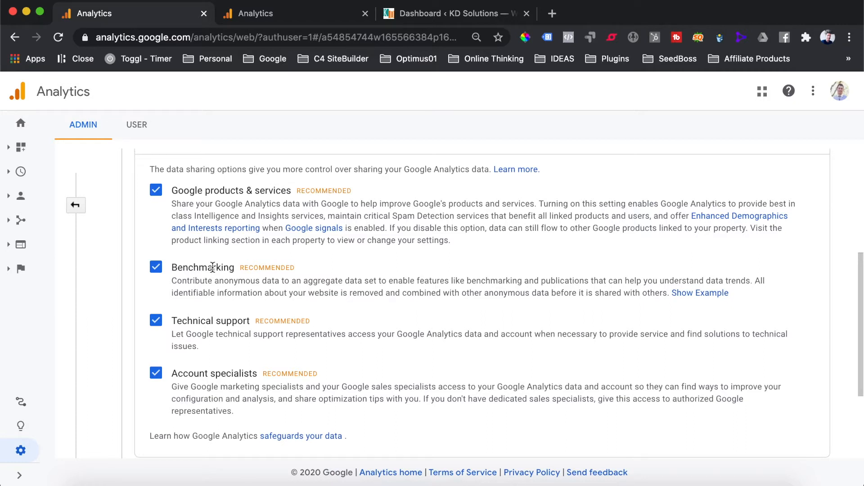
scroll(213, 268, "down", 3)
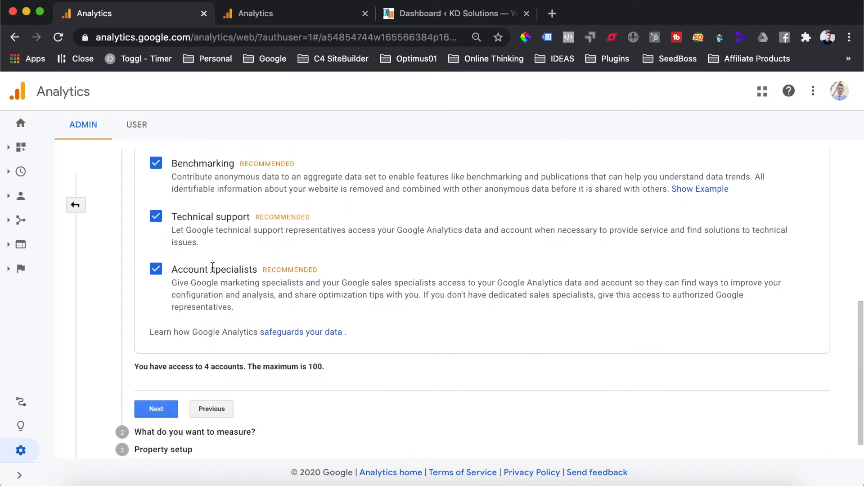
scroll(212, 267, "down", 1)
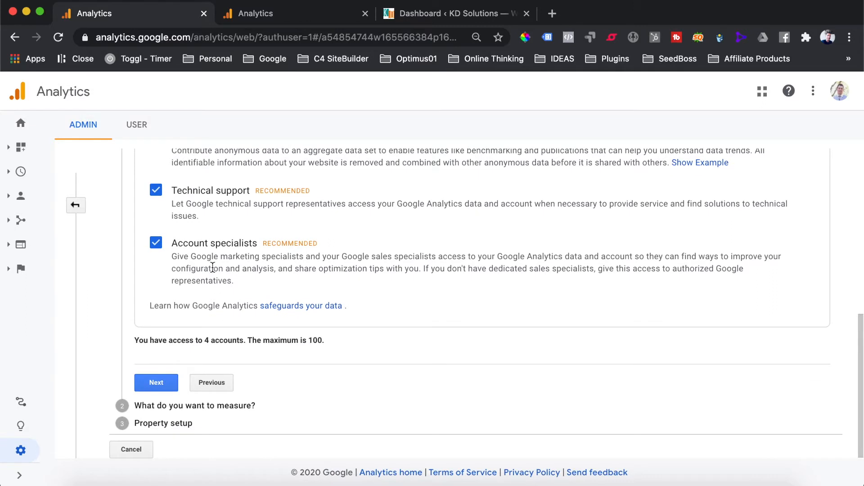
left_click(156, 383)
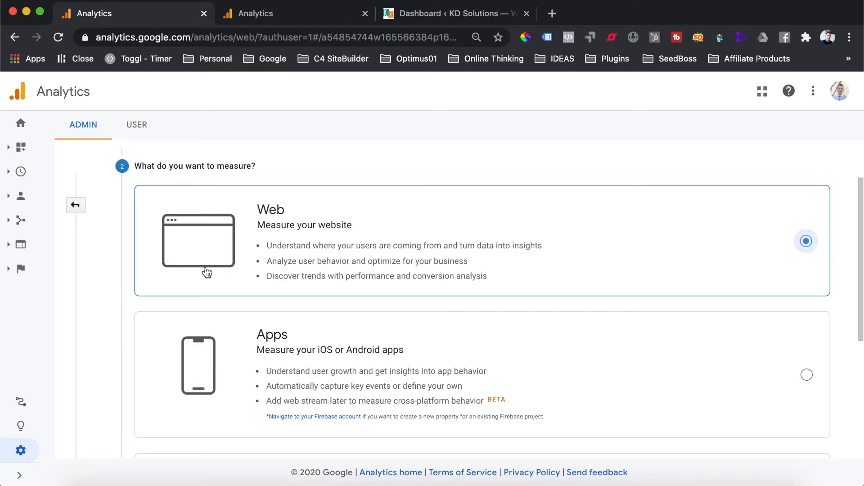
- Review the measurement options, keep Web selected and continue to the property setup
scroll(206, 272, "down", 3)
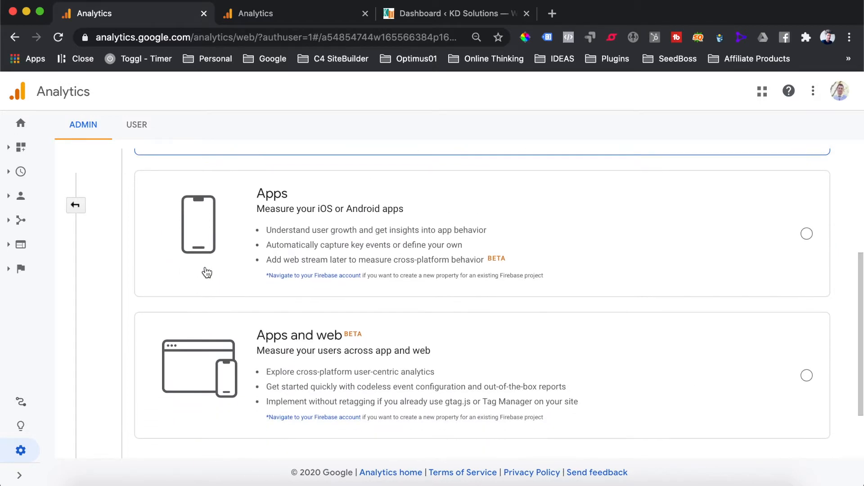
scroll(207, 272, "down", 2)
scroll(206, 273, "up", 5)
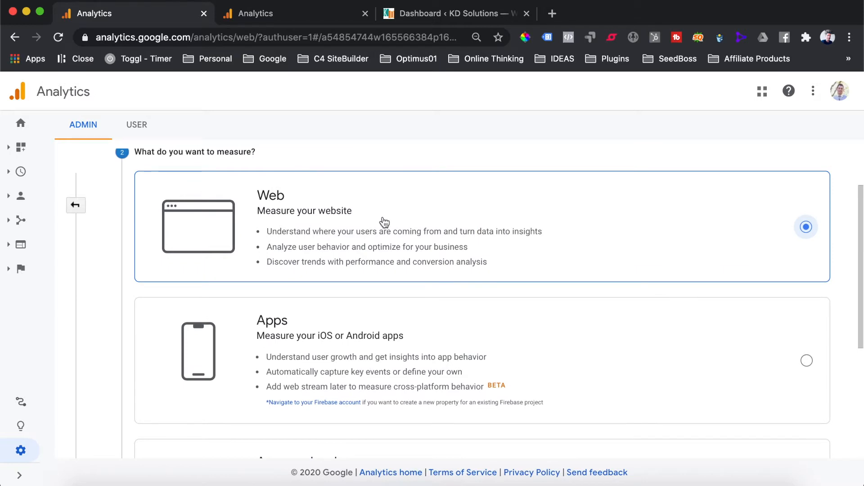
scroll(384, 223, "down", 5)
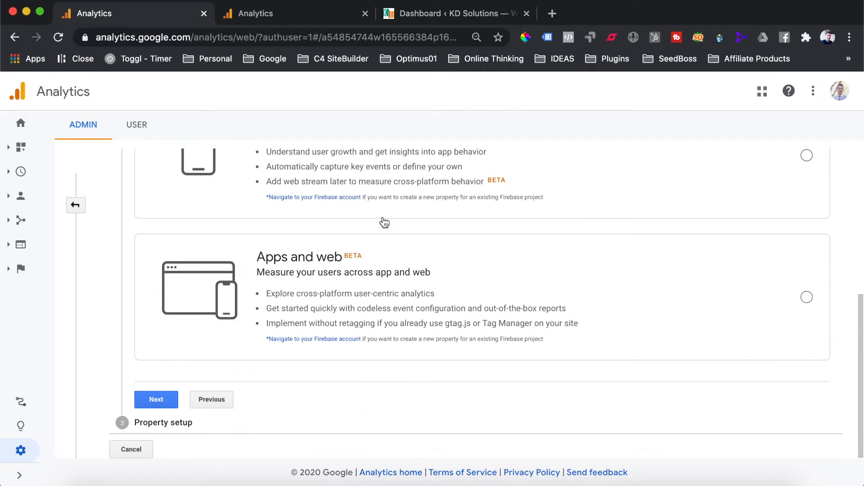
left_click(165, 401)
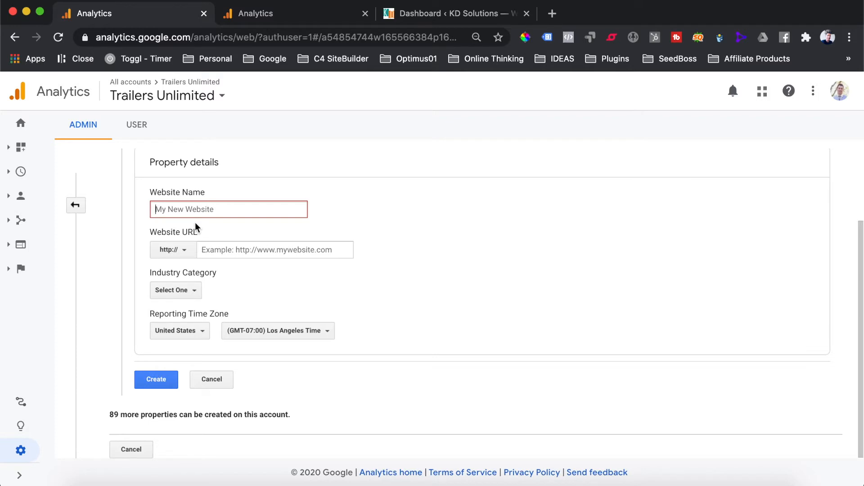
- Enter KD Solutions as the website name in the property details
left_click(196, 210)
type("KD")
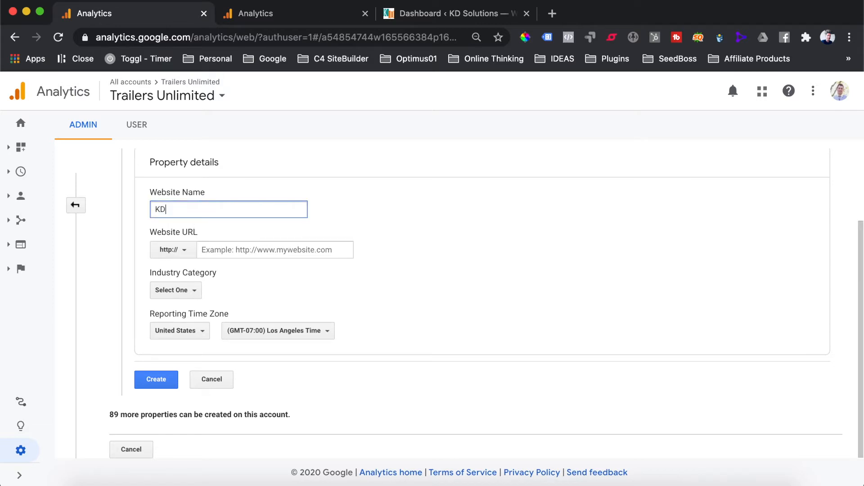
type(" Solutions")
left_click(205, 247)
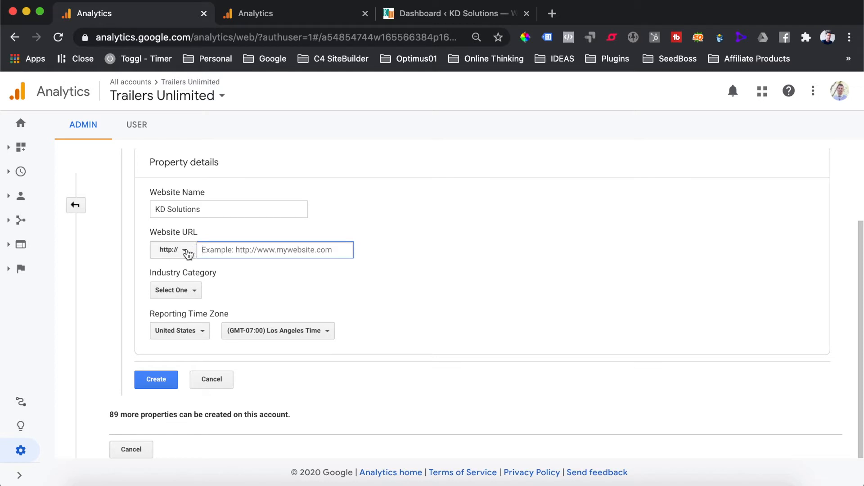
left_click(185, 252)
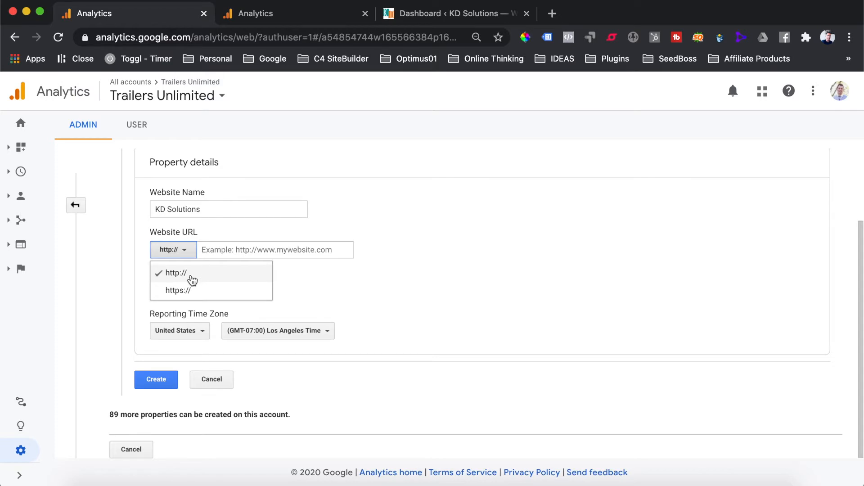
left_click(194, 291)
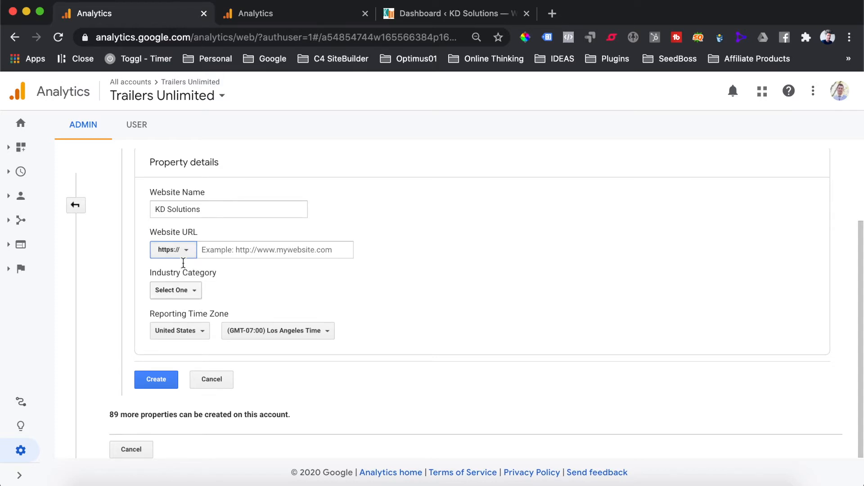
left_click(187, 249)
left_click(194, 273)
- Copy the site address from the KD Solutions dashboard page, close the spare Analytics page and paste the address as the website URL
left_click(446, 13)
left_click_drag(241, 39, 118, 28)
left_click(292, 18)
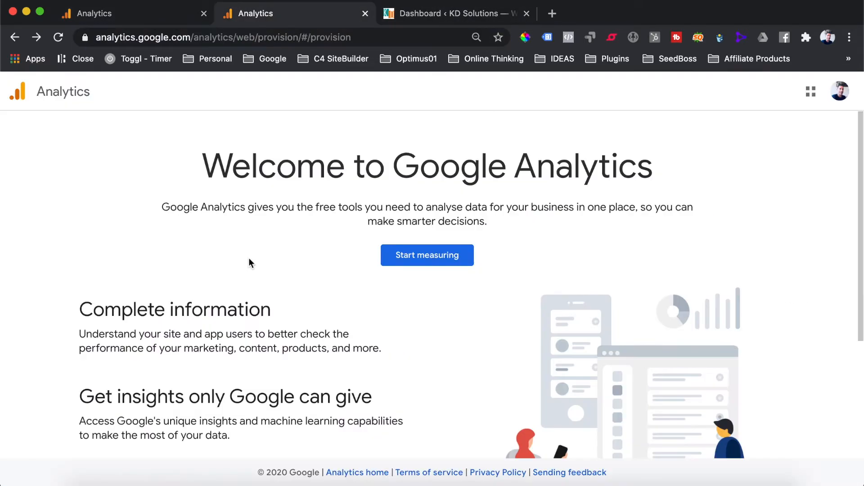
key("super+w")
left_click(252, 250)
type("http://www.kdsolutions.co.za/")
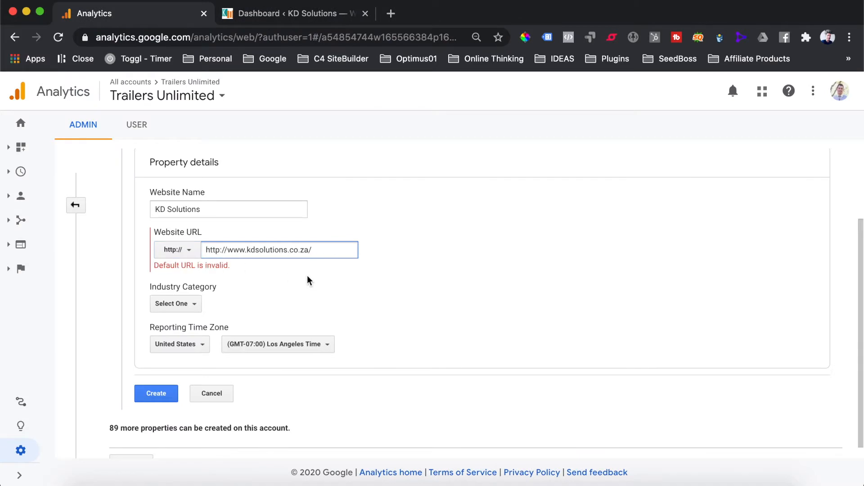
left_click_drag(228, 250, 198, 251)
key("BackSpace")
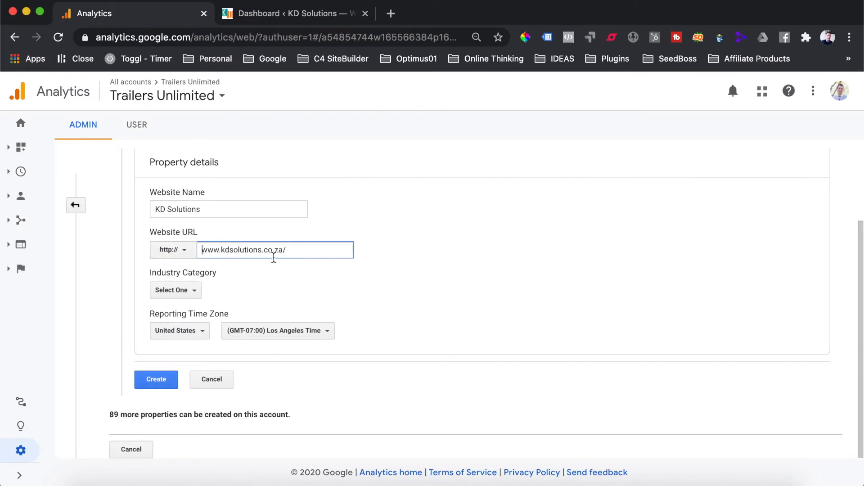
left_click(290, 250)
key("BackSpace")
- Set the property's industry category to Other
left_click(194, 292)
scroll(202, 350, "down", 3)
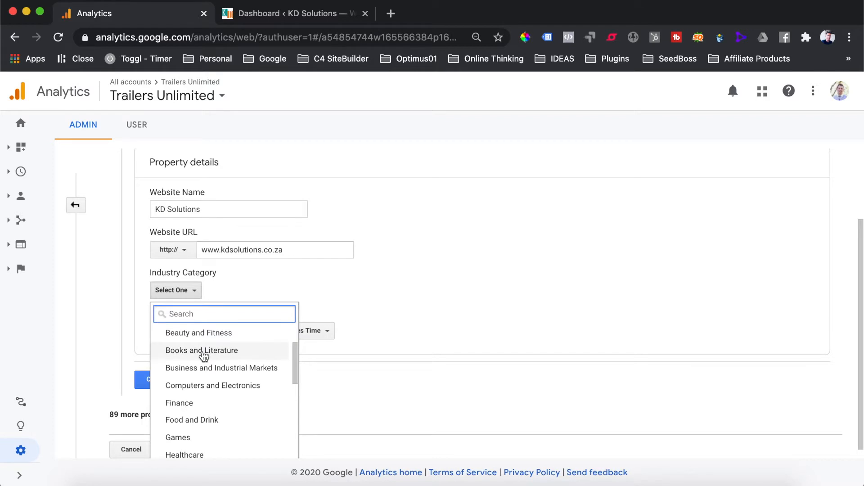
scroll(203, 351, "down", 5)
scroll(203, 356, "down", 6)
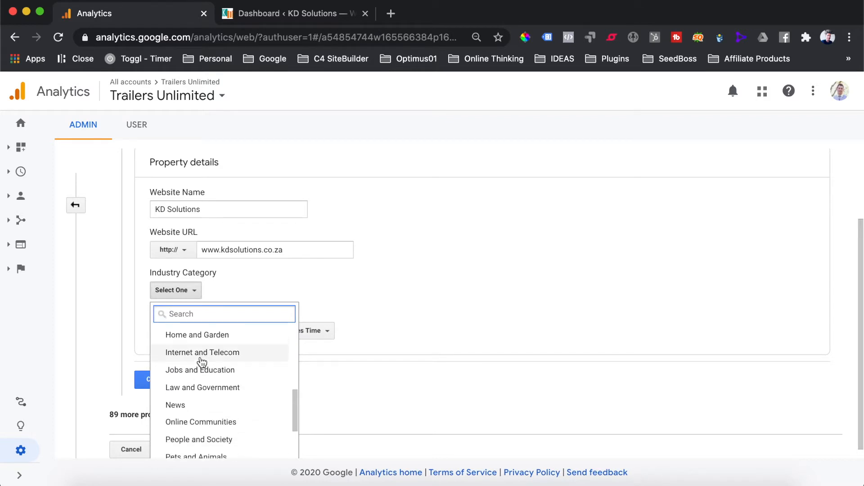
scroll(198, 383, "down", 4)
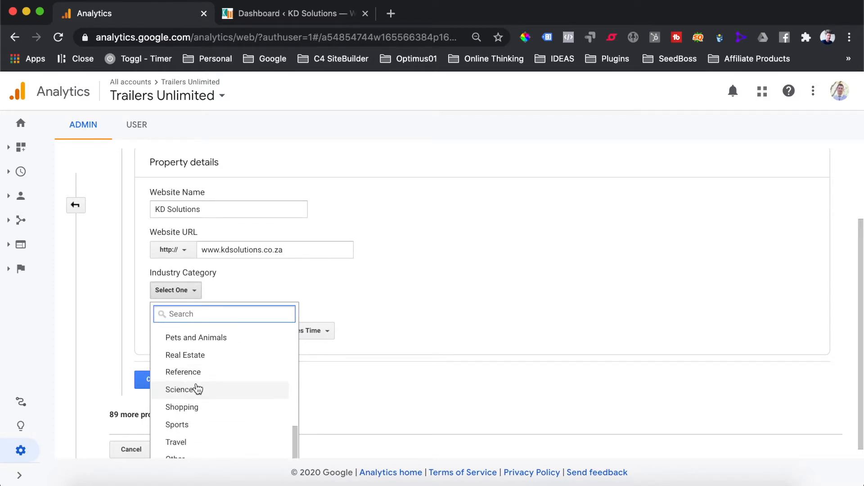
left_click(191, 458)
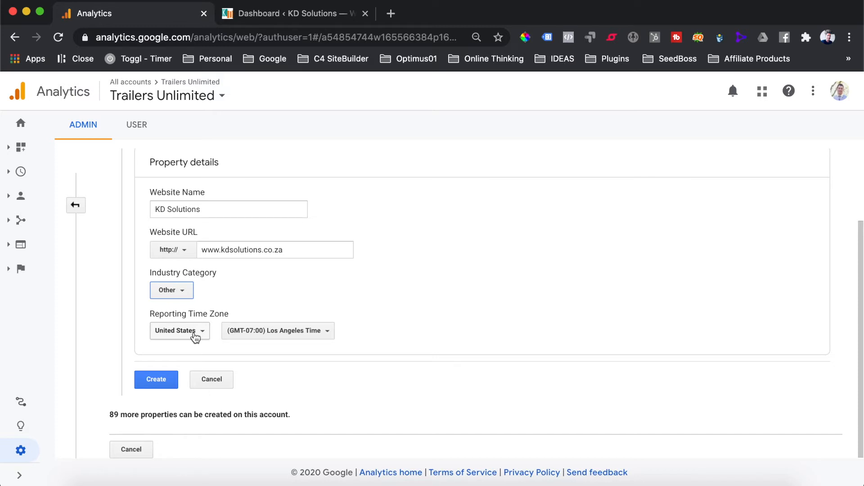
- Set the reporting time zone country to South Africa and create the property
left_click(195, 333)
type("South")
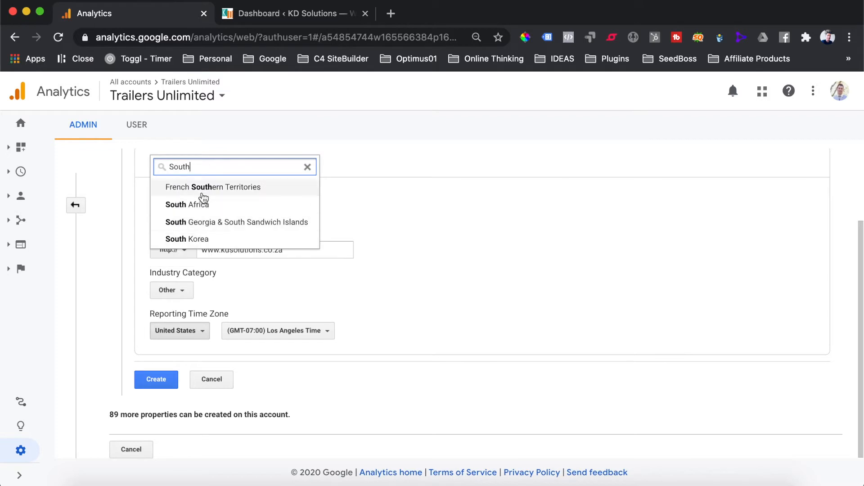
left_click(197, 204)
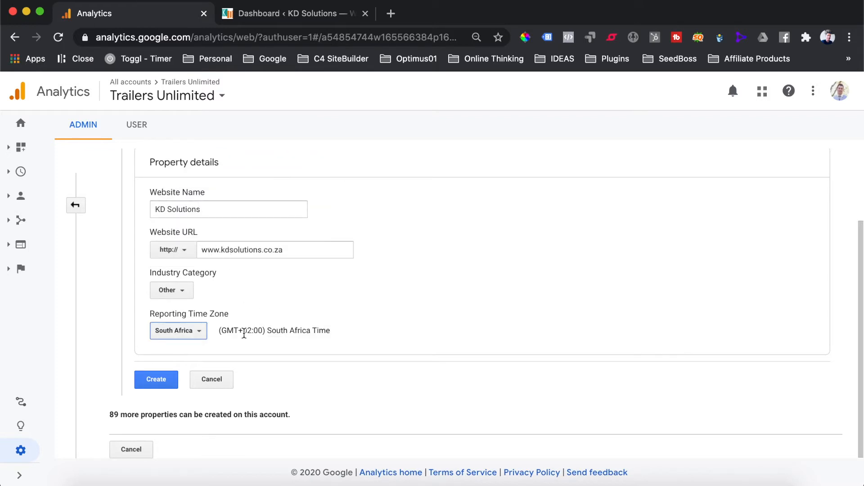
left_click(157, 380)
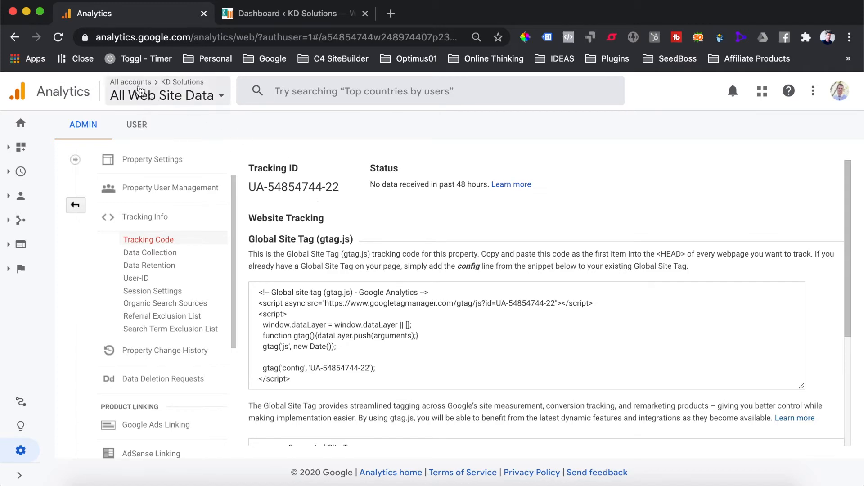
- Check the account list and open the All Web Site Data view of the KD Solutions property under Optimus01 Clients
left_click(218, 96)
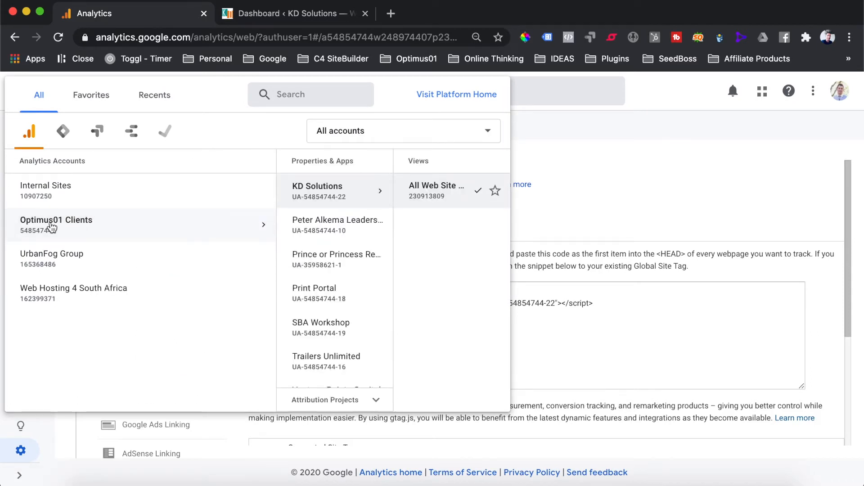
left_click(178, 193)
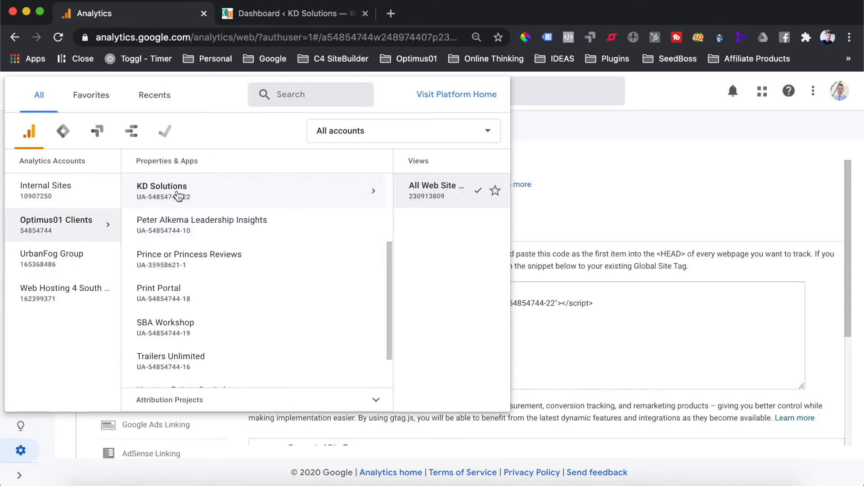
left_click(418, 190)
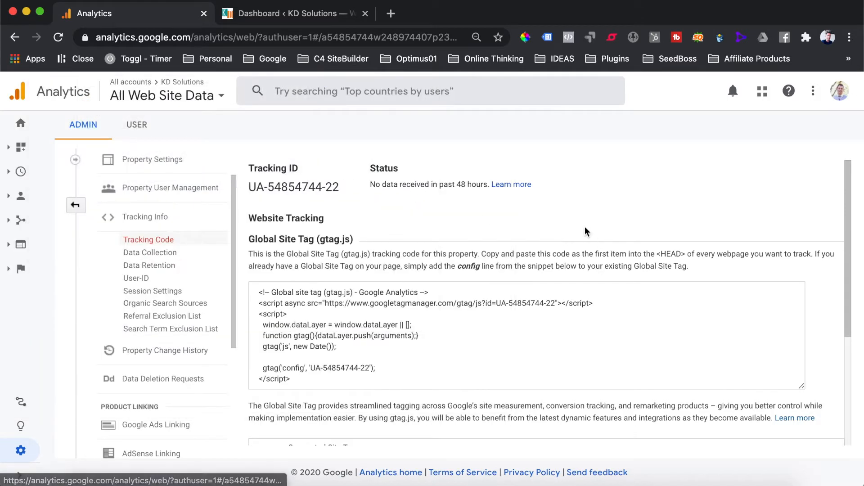
- Examine the new property's tracking ID and its Global Site Tag tracking code
scroll(418, 217, "down", 3)
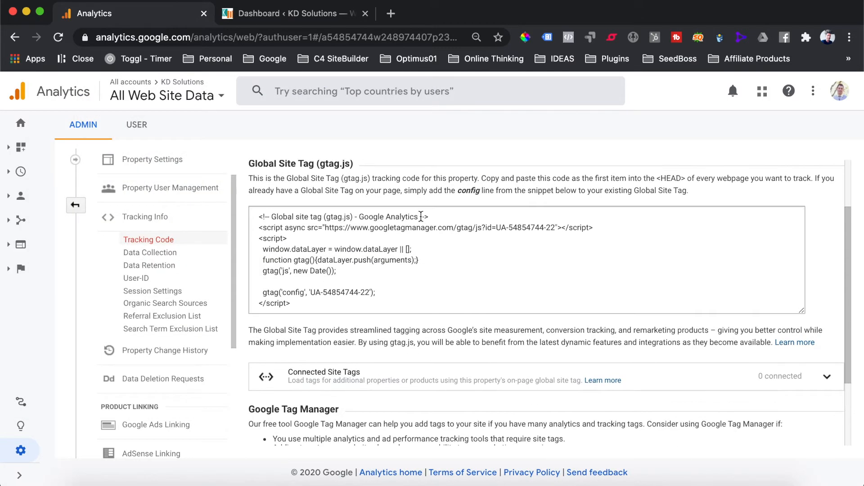
scroll(412, 217, "up", 3)
left_click_drag(336, 185, 247, 182)
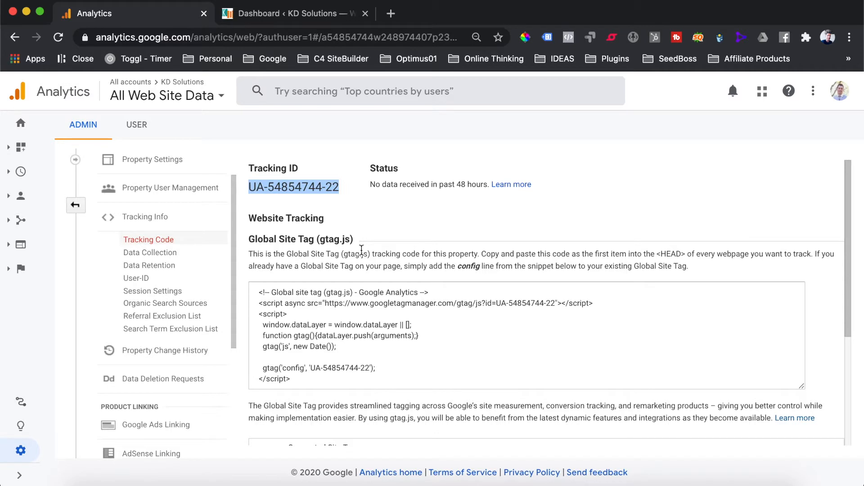
scroll(362, 250, "down", 3)
scroll(361, 248, "up", 3)
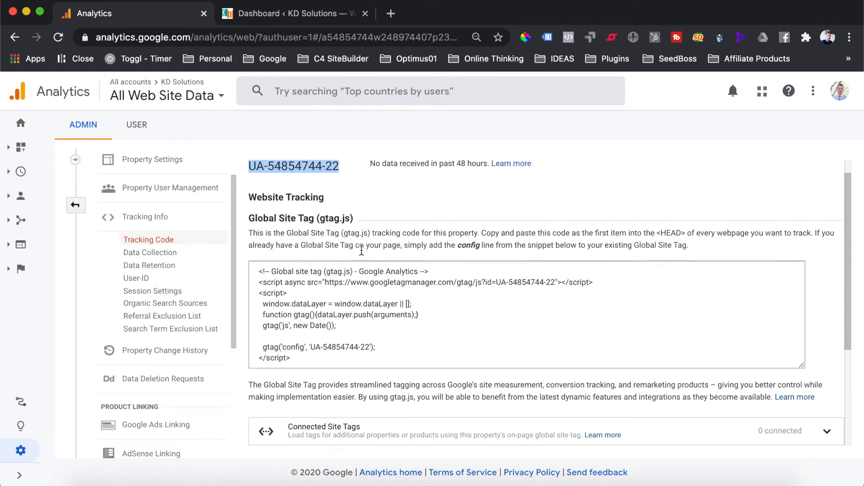
scroll(361, 255, "down", 1)
scroll(351, 251, "up", 2)
left_click(344, 249)
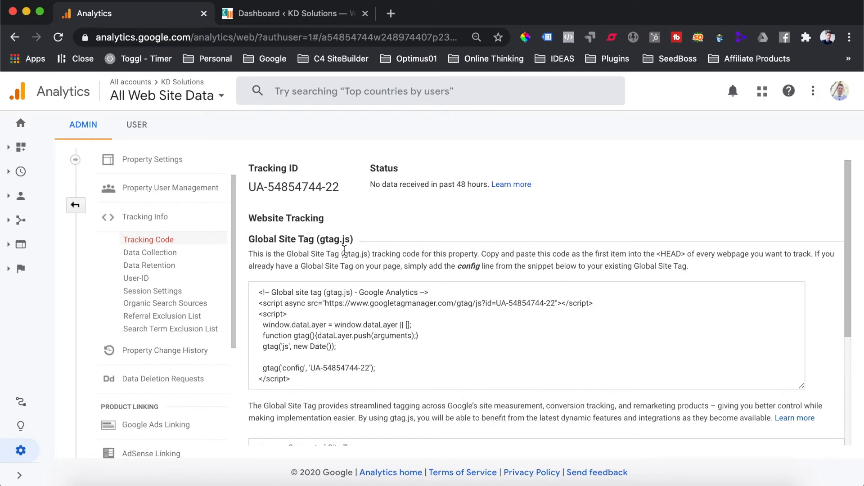
- In the property settings, allow manual tagging (UTM values) to override auto-tagging (GCLID values)
left_click(165, 163)
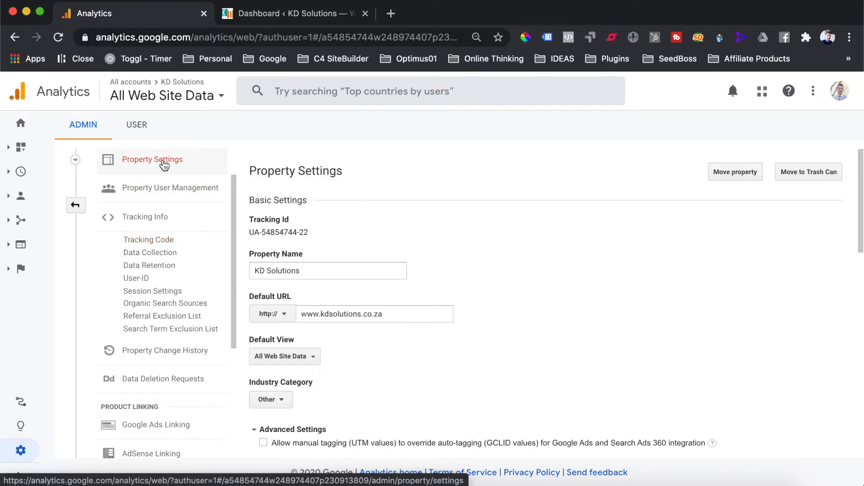
scroll(391, 239, "down", 1)
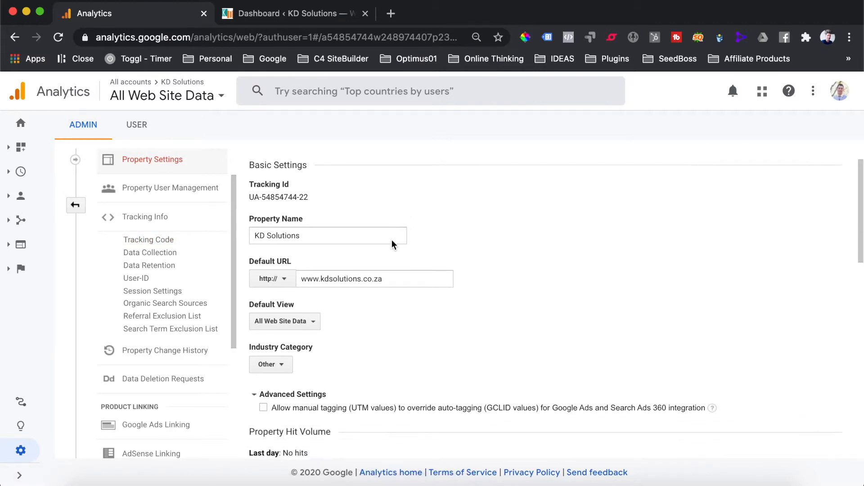
left_click(319, 216)
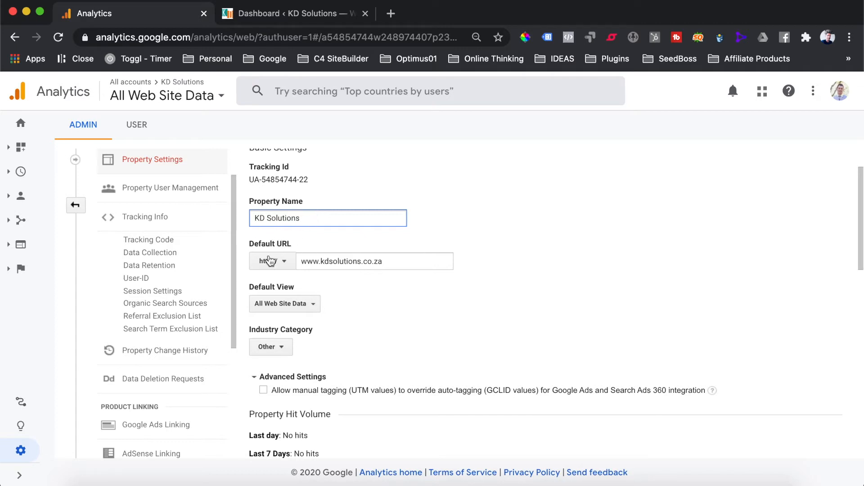
scroll(345, 261, "down", 2)
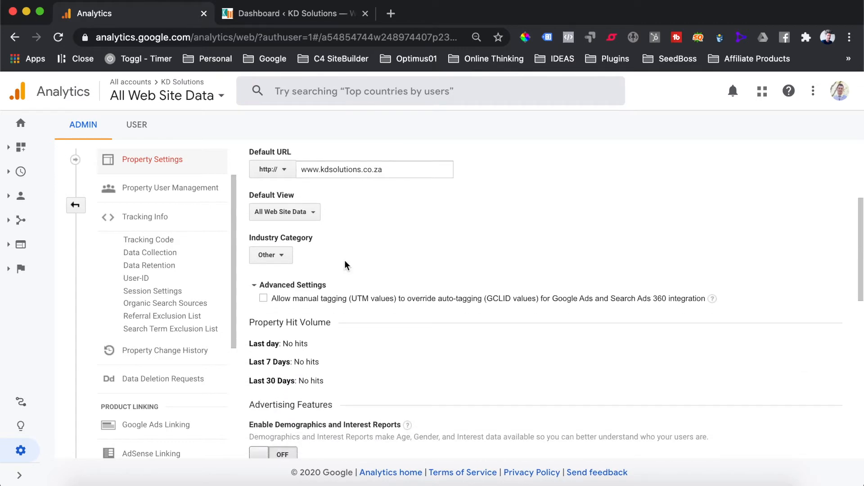
scroll(345, 262, "down", 1)
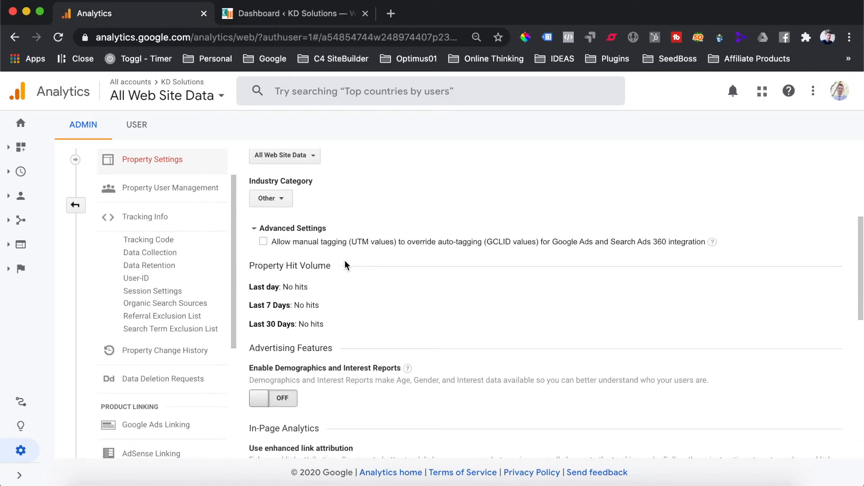
left_click(263, 242)
- Enable Demographics and Interest Reports in the property's advertising features
scroll(273, 297, "down", 2)
scroll(273, 297, "down", 2)
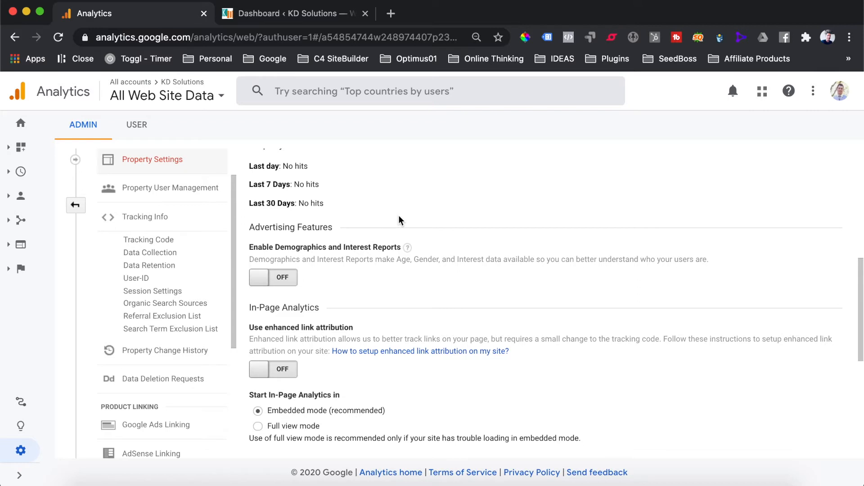
scroll(400, 220, "down", 3)
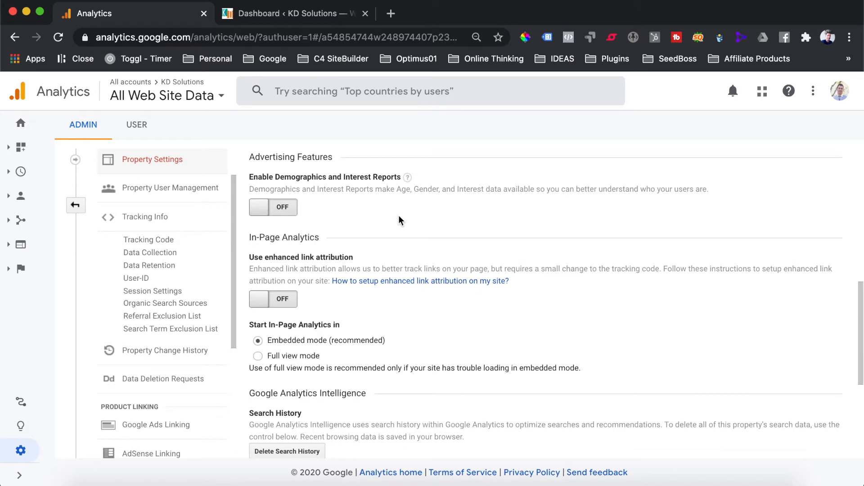
left_click(282, 207)
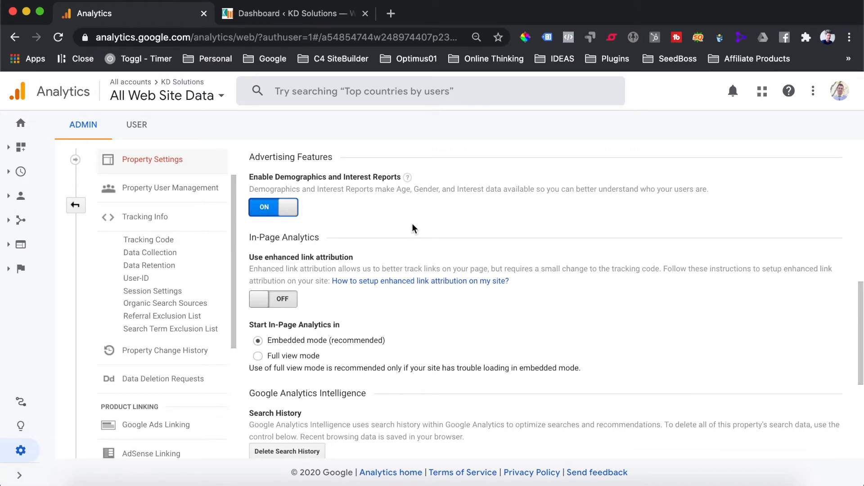
- Turn on enhanced link attribution for In-Page Analytics and save the property settings
scroll(413, 229, "down", 3)
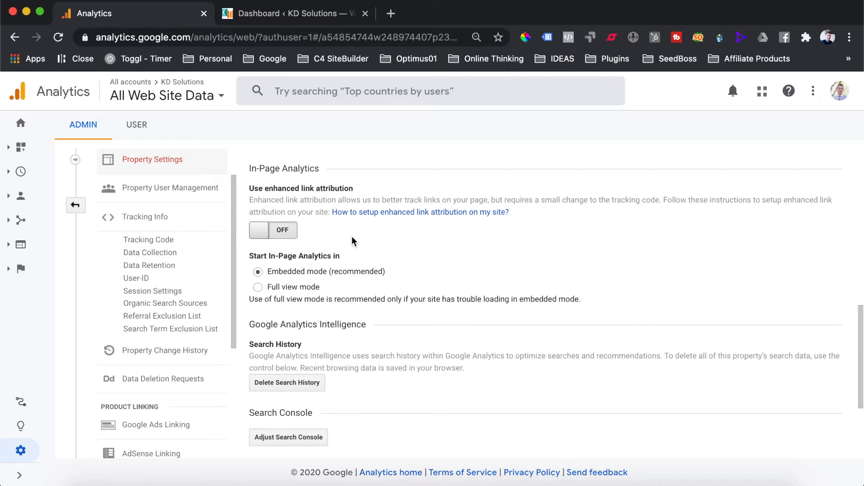
left_click(284, 232)
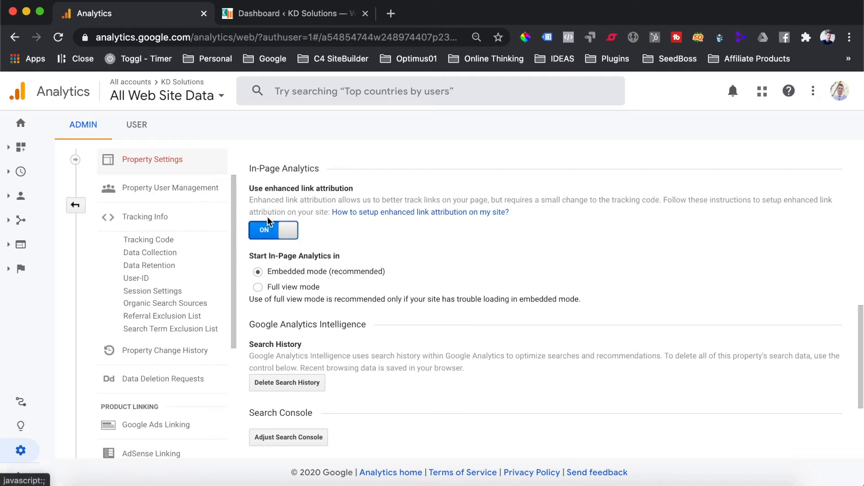
scroll(405, 293, "down", 4)
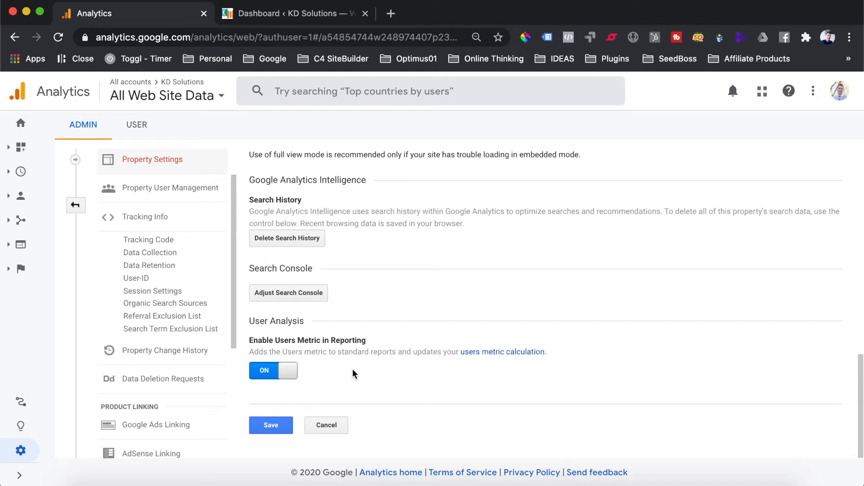
left_click(269, 426)
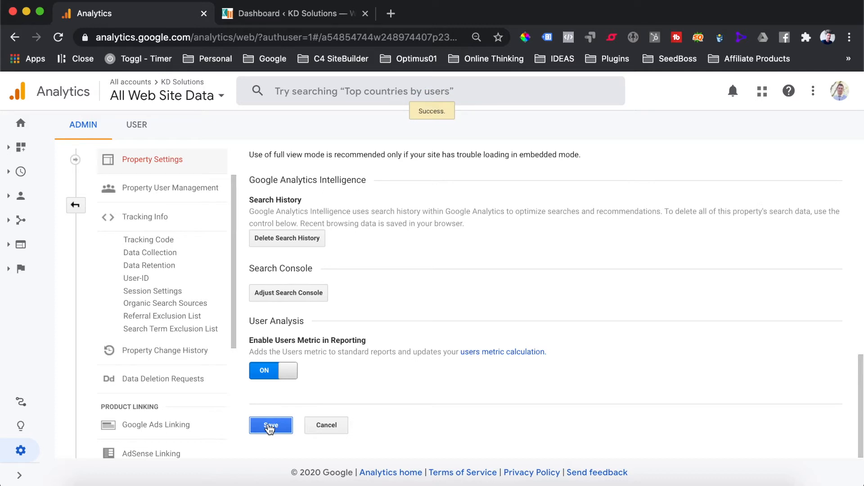
- Review the tracking code page in the KD Solutions property's tracking info
left_click(175, 169)
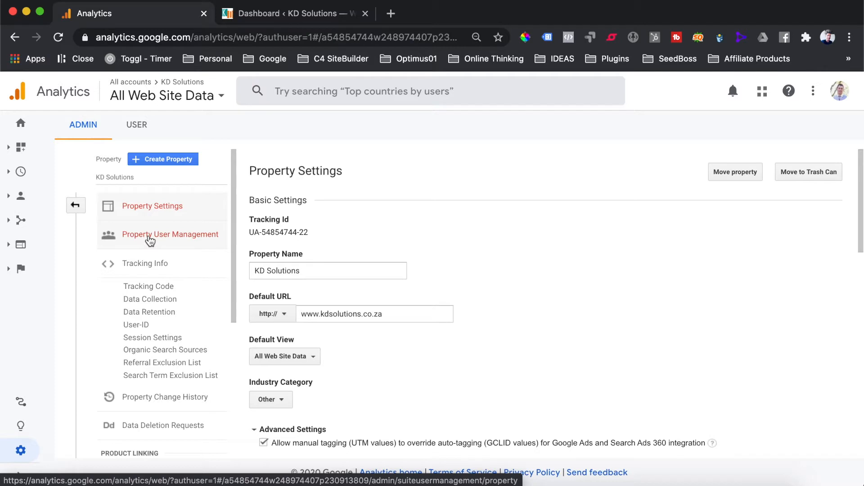
scroll(150, 241, "down", 3)
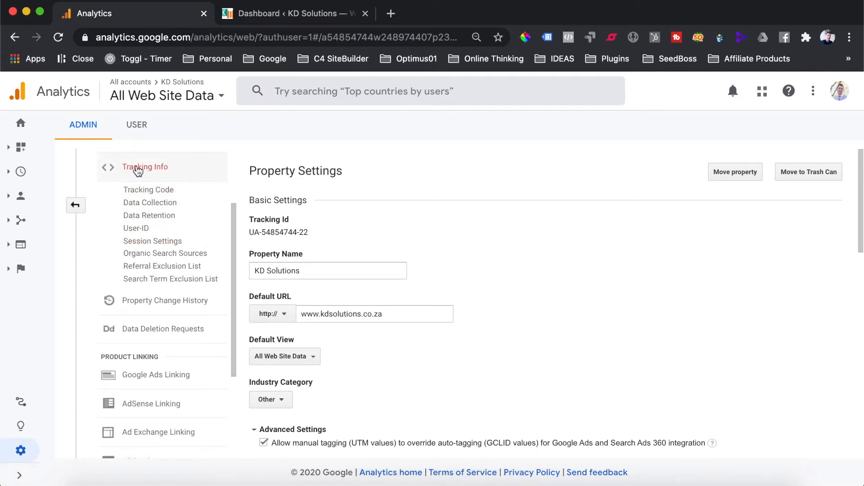
left_click(161, 192)
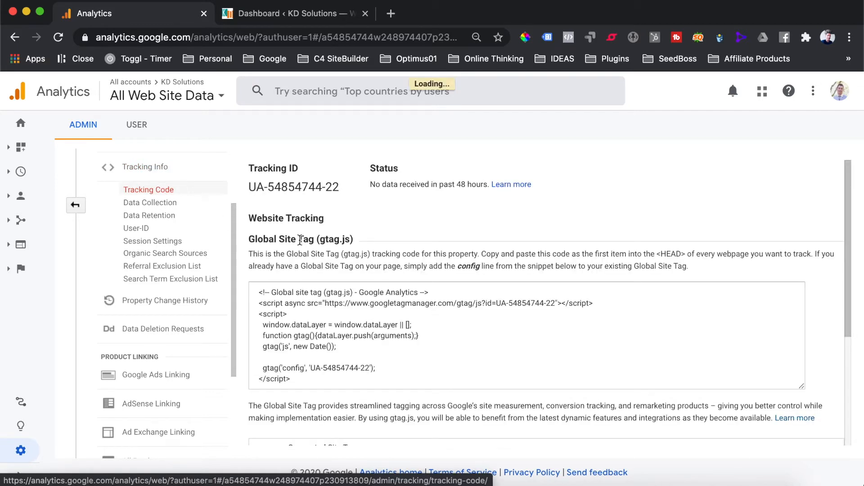
- Enable Remarketing together with Advertising Reporting Features in the property's data collection settings and save them
left_click(155, 207)
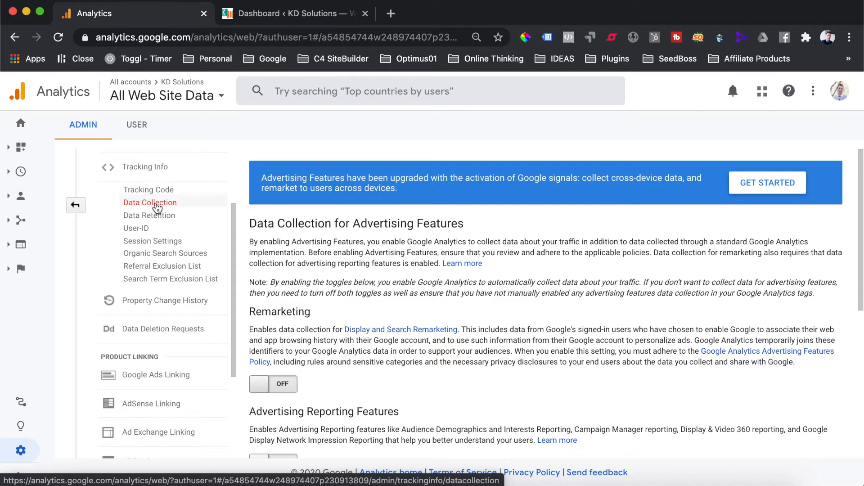
scroll(367, 293, "down", 3)
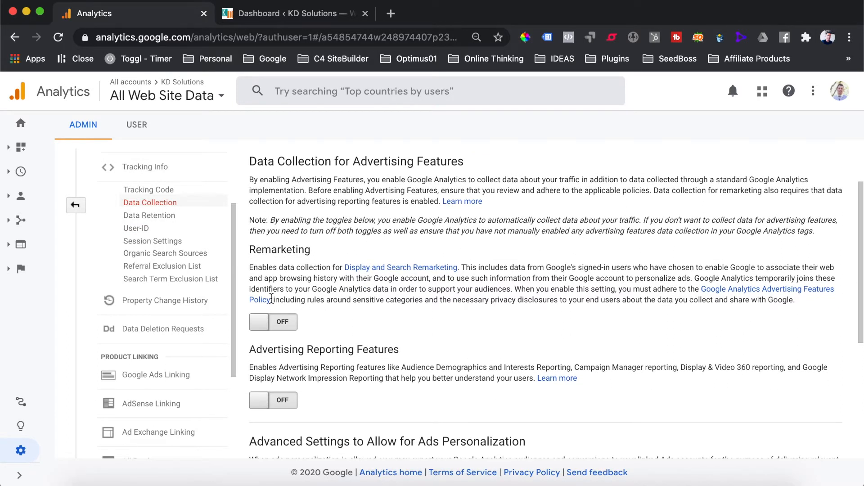
left_click(292, 321)
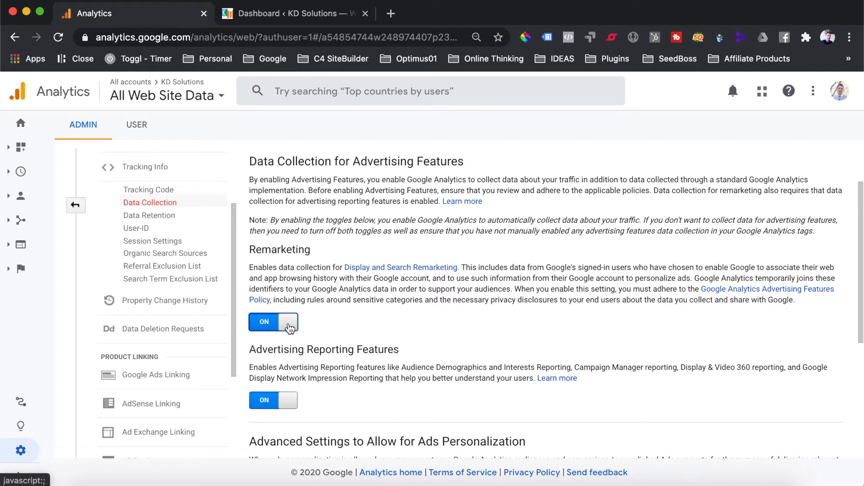
scroll(289, 327, "down", 3)
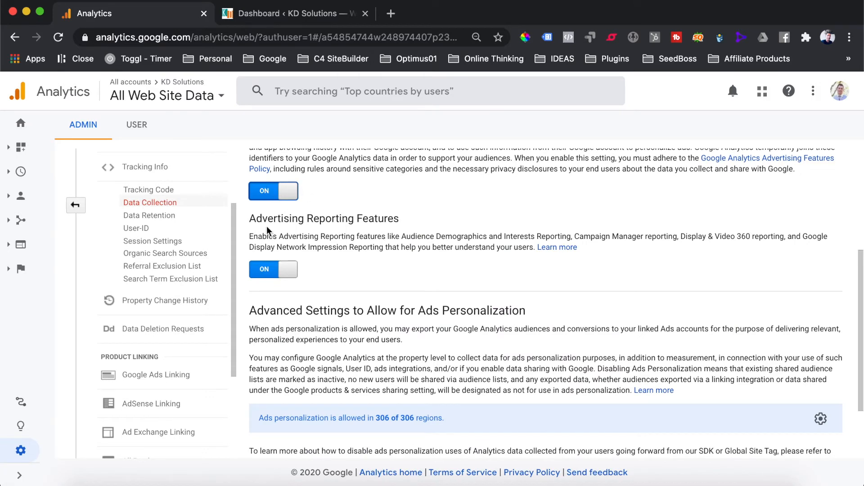
scroll(394, 243, "down", 2)
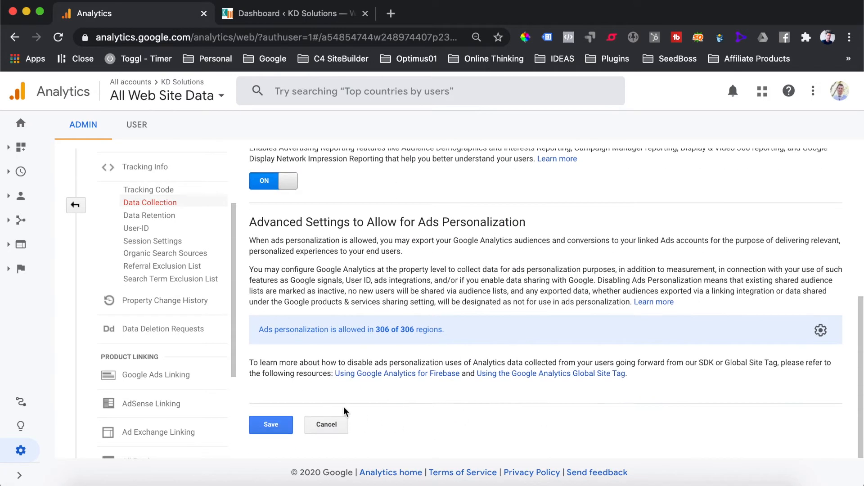
left_click(278, 430)
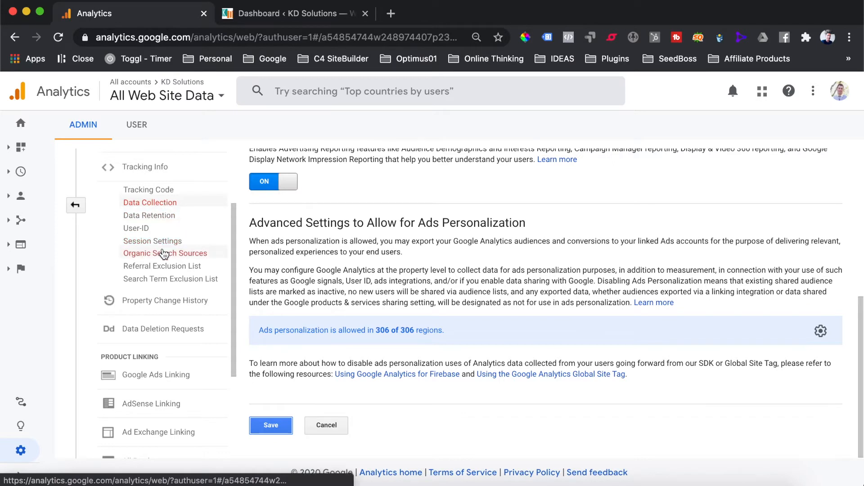
- Try selecting a Google Ads account under Optimus01 for the property's Google Ads link group
scroll(163, 254, "down", 3)
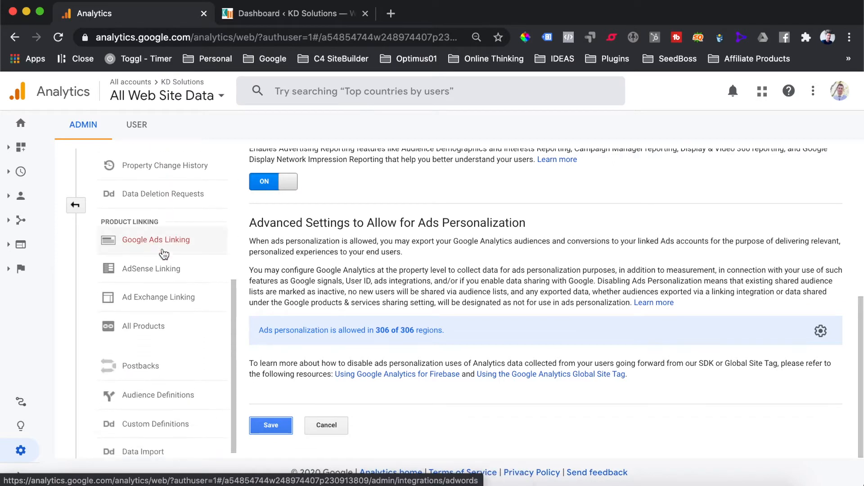
scroll(164, 254, "down", 1)
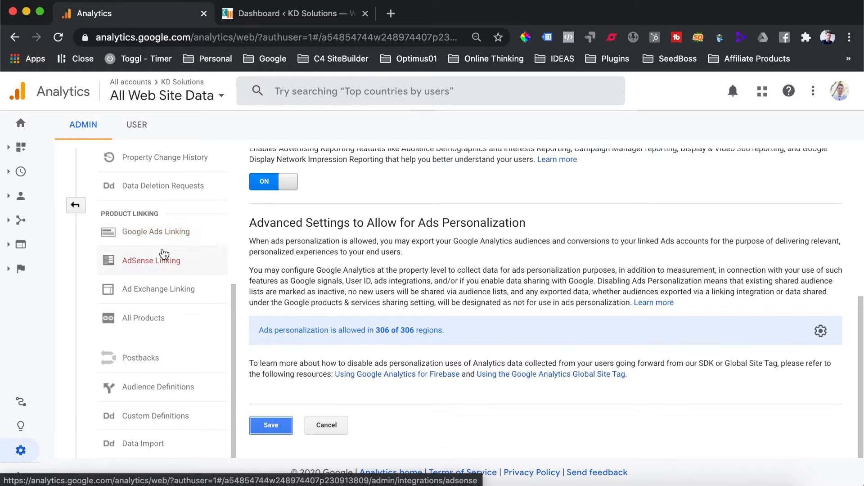
left_click(151, 232)
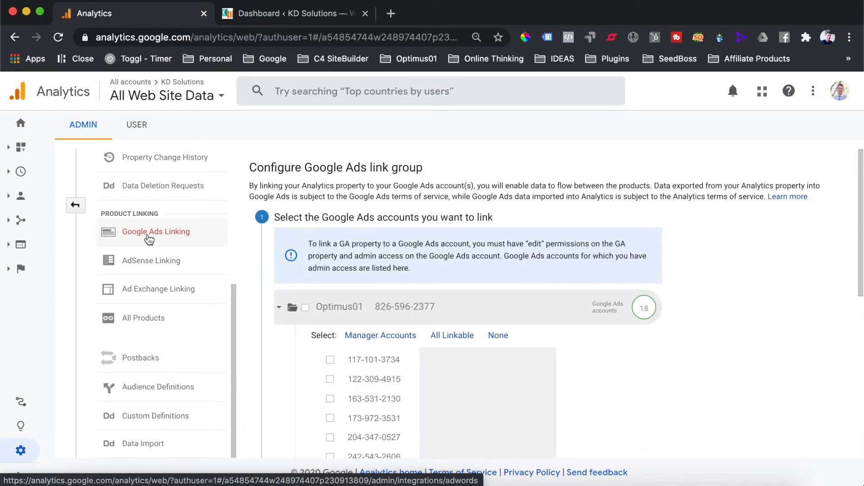
scroll(332, 299, "down", 5)
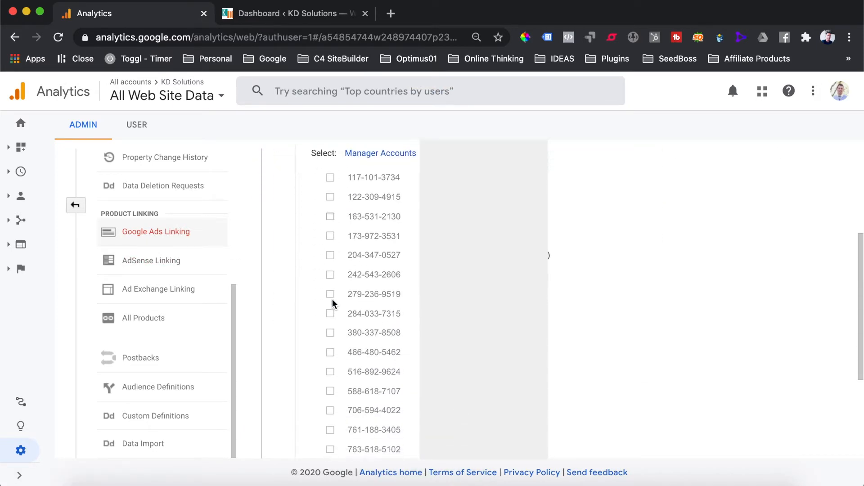
scroll(332, 300, "up", 3)
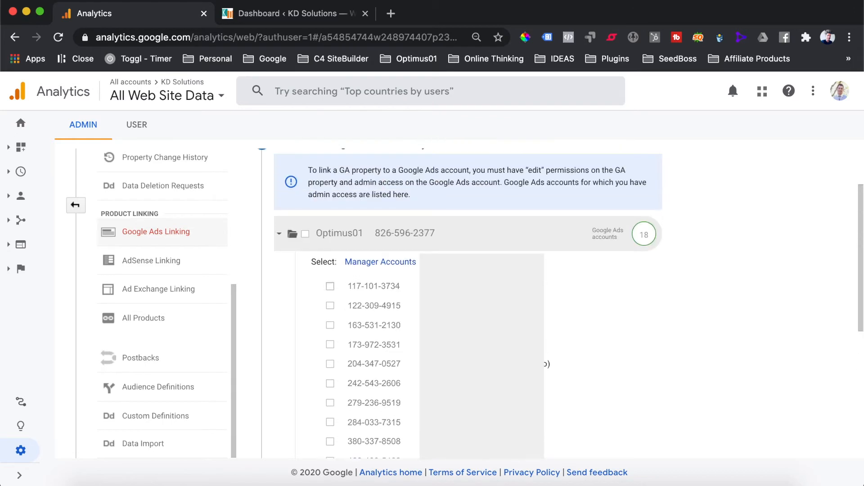
scroll(332, 300, "down", 7)
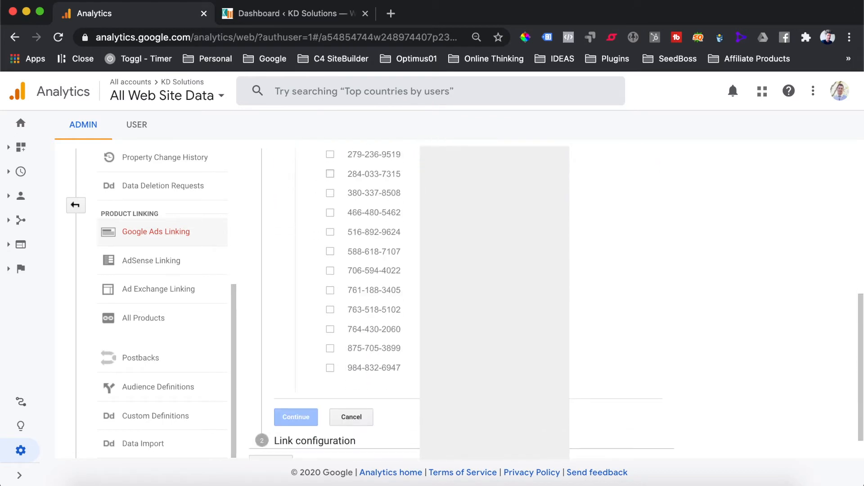
left_click(330, 257)
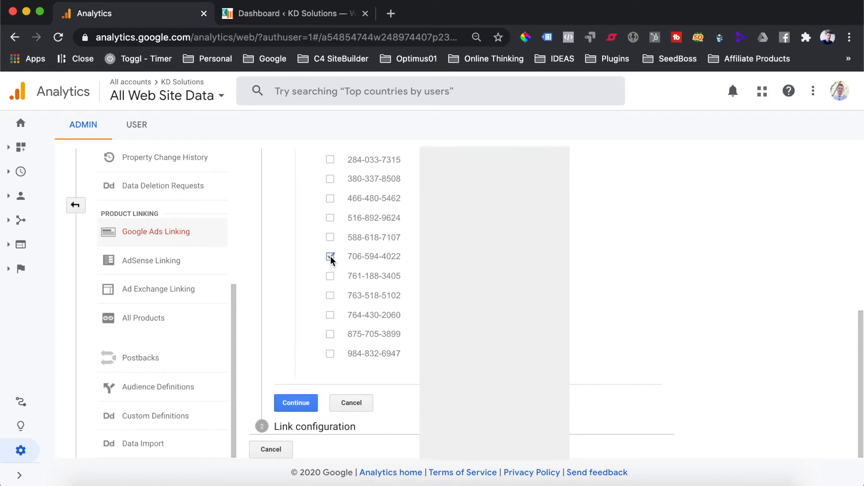
scroll(331, 260, "up", 5)
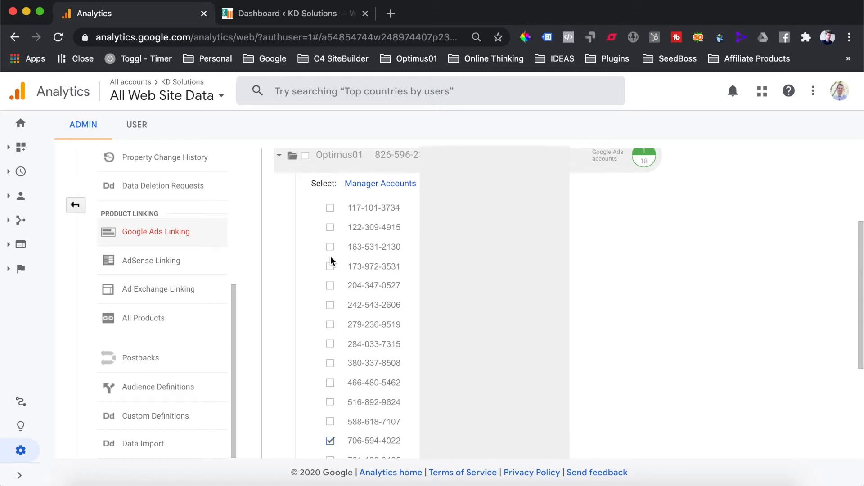
scroll(330, 256, "up", 4)
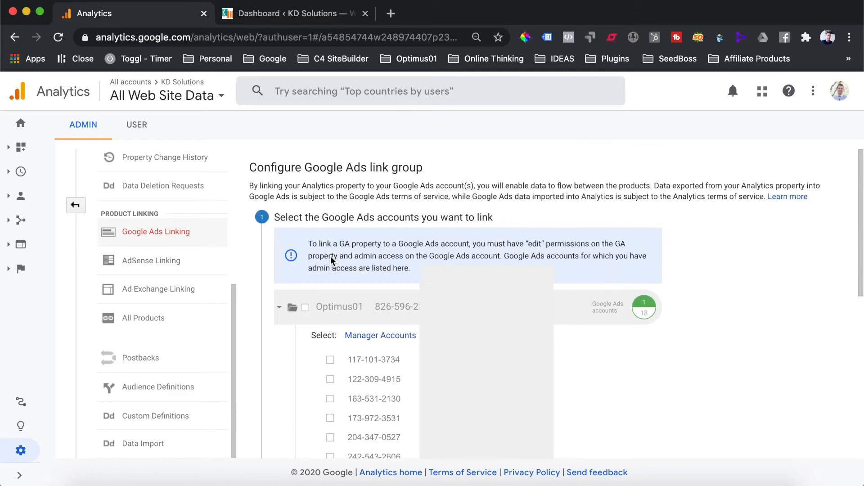
scroll(331, 255, "down", 1)
scroll(330, 256, "down", 6)
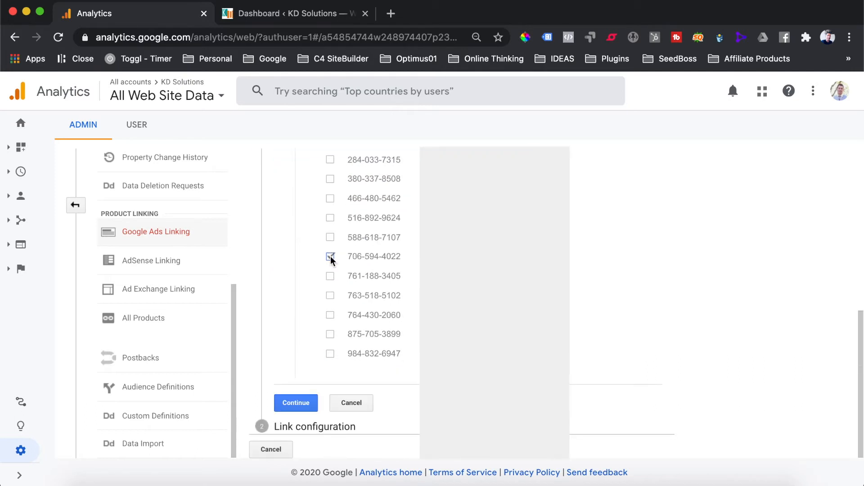
left_click(162, 241)
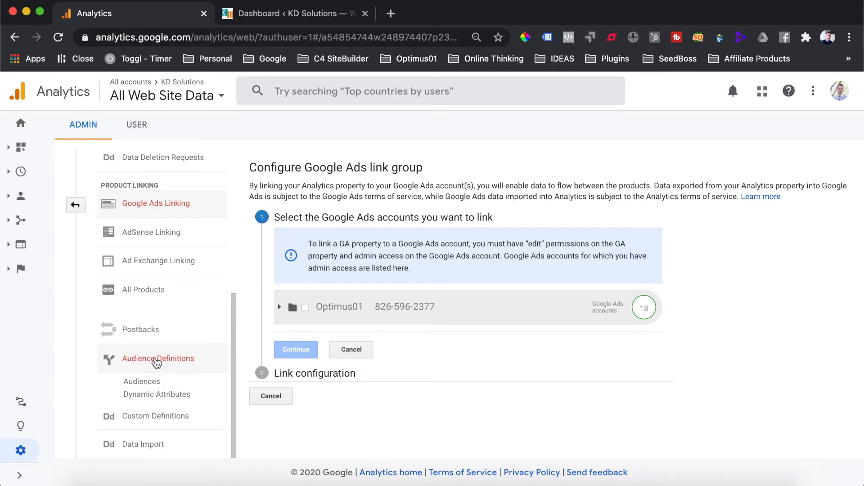
- Open the Audiences setup under the property's audience definitions
scroll(156, 363, "up", 1)
left_click(144, 382)
left_click(144, 383)
left_click(144, 383)
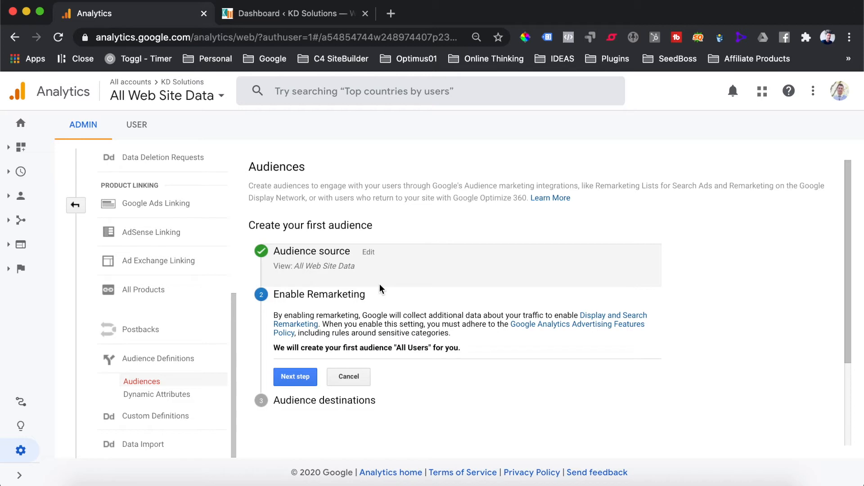
- Set the first audience's source view to All Web Site Data and continue to the Enable Remarketing stage
left_click(368, 252)
left_click(340, 283)
left_click(343, 310)
left_click(418, 276)
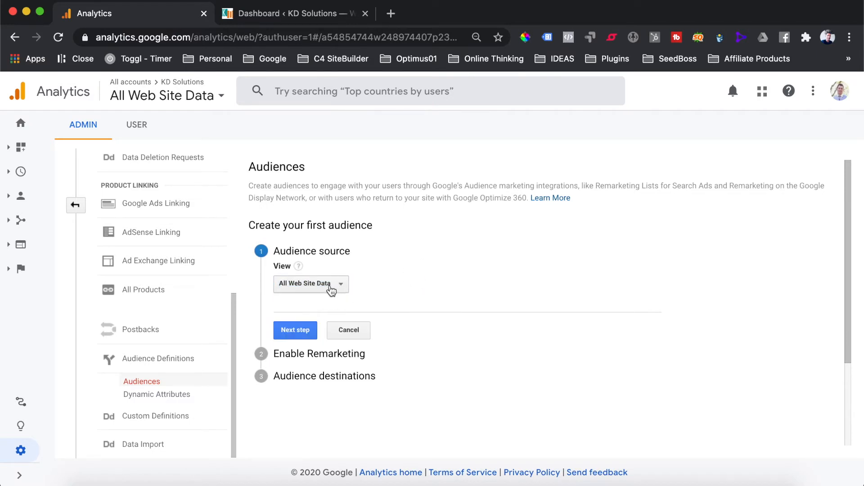
left_click(300, 330)
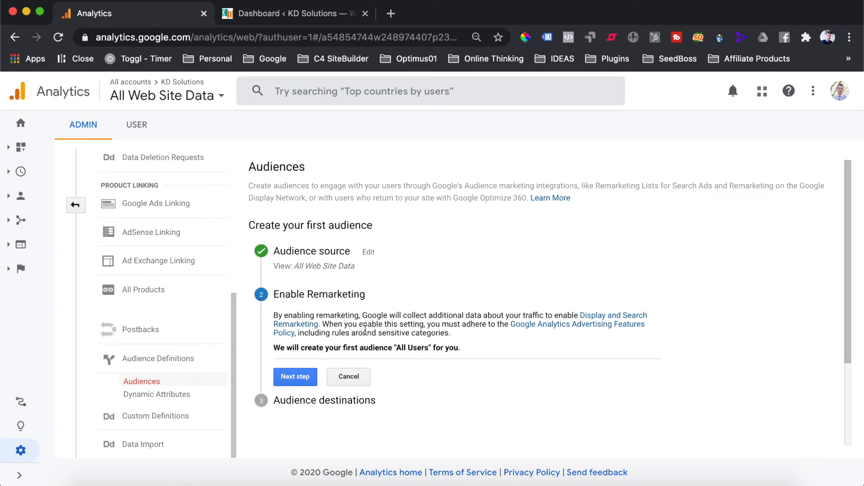
- Accept the Enable Remarketing stage for the All Users audience and continue to the audience destinations
scroll(419, 298, "down", 3)
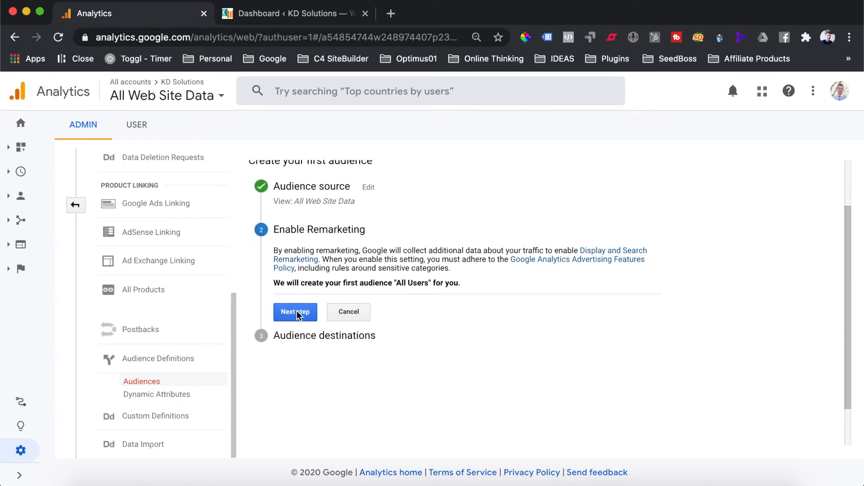
left_click(297, 314)
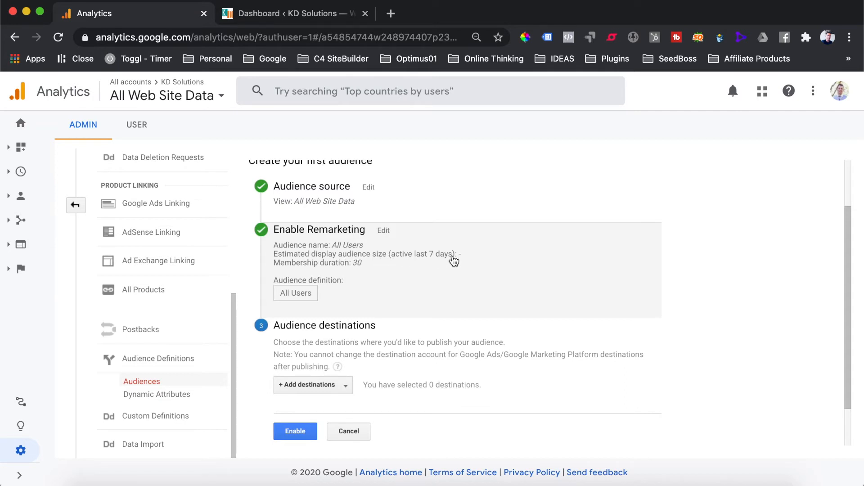
left_click(376, 285)
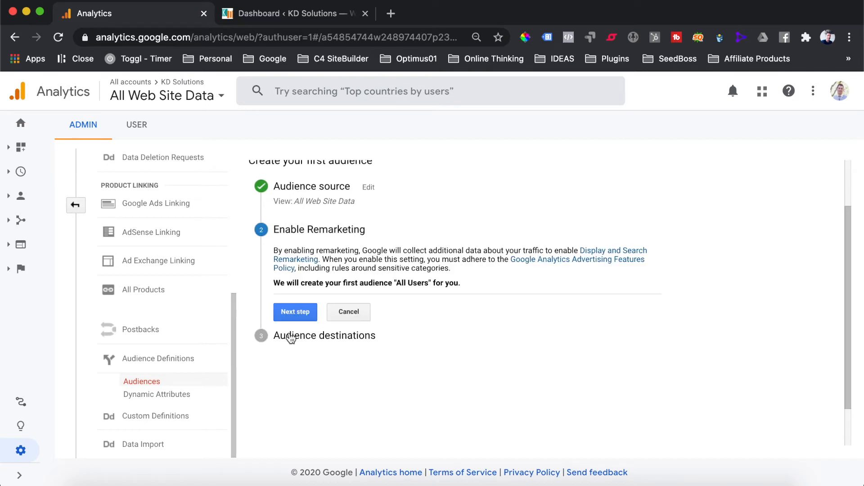
left_click(295, 312)
left_click(362, 268)
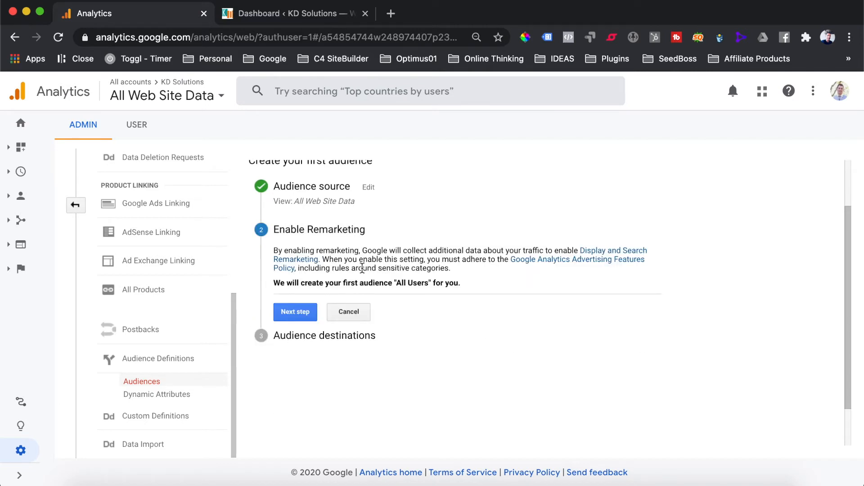
left_click(295, 312)
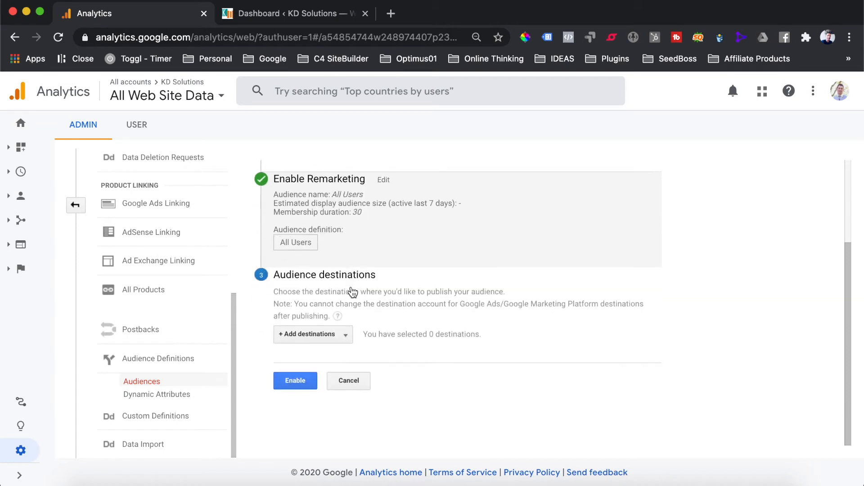
- Add the KD Solutions Analytics property as the audience destination and enable the audience
left_click(347, 337)
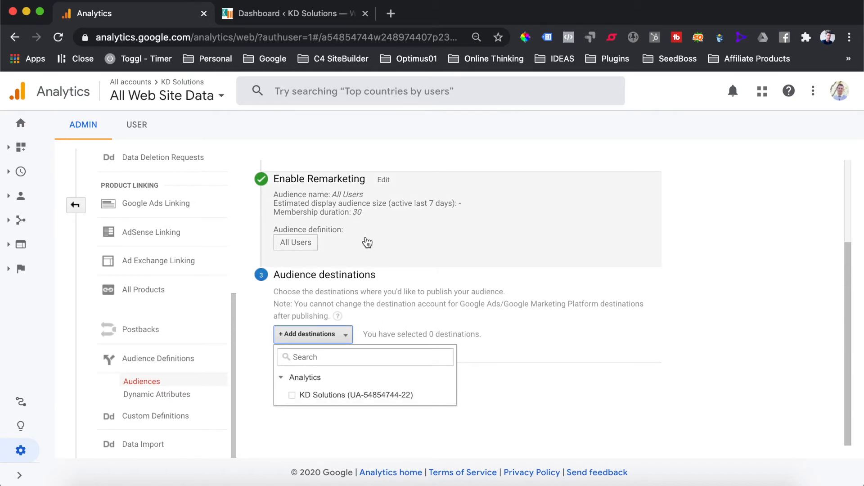
left_click(293, 396)
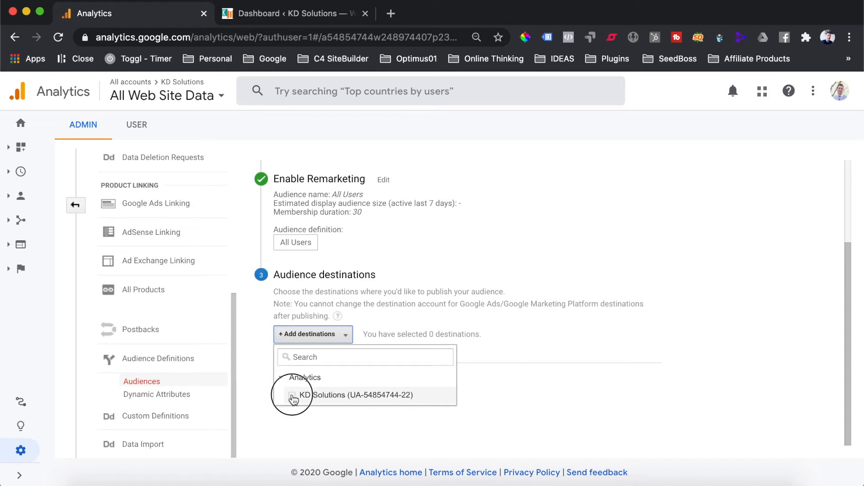
left_click(593, 309)
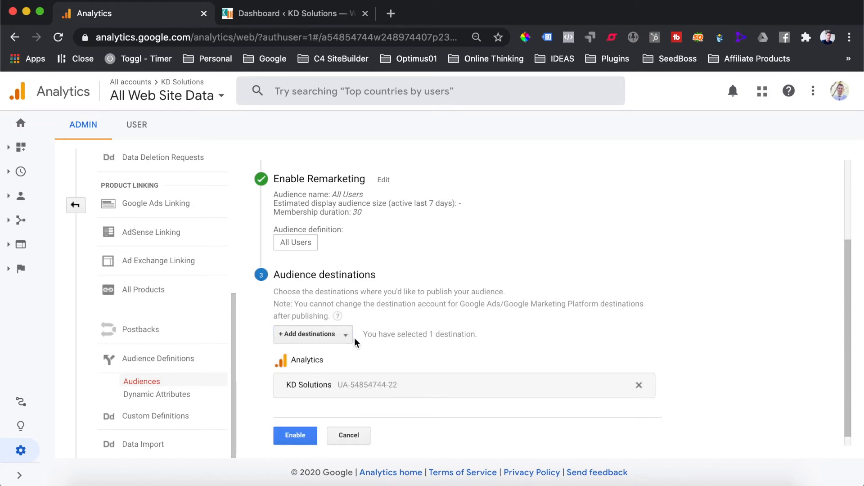
left_click(293, 437)
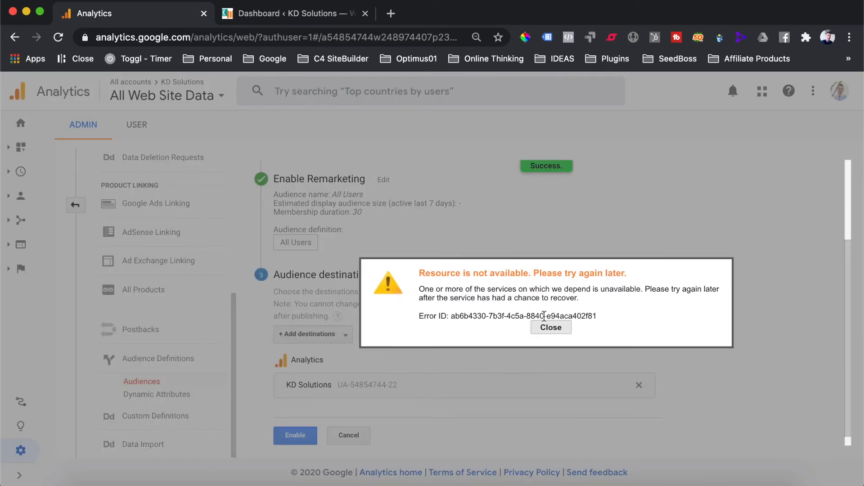
left_click(551, 327)
left_click(295, 441)
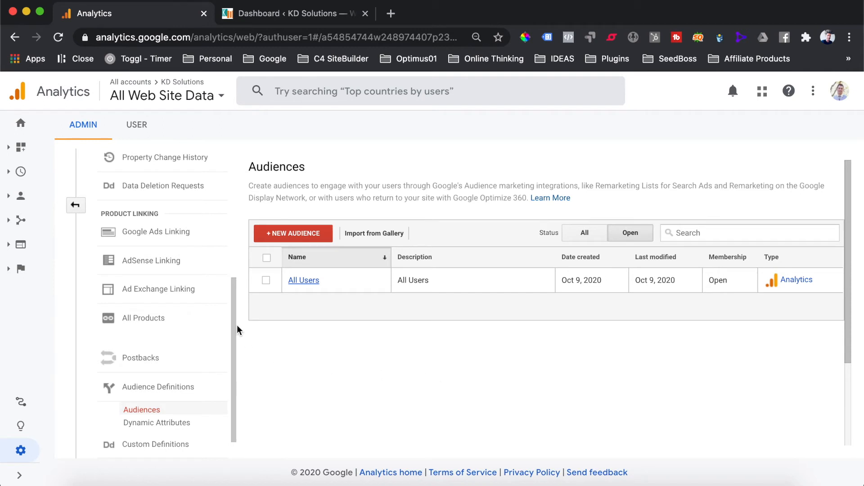
- Return to the admin overview and open the settings of the All Web Site Data view
left_click(74, 205)
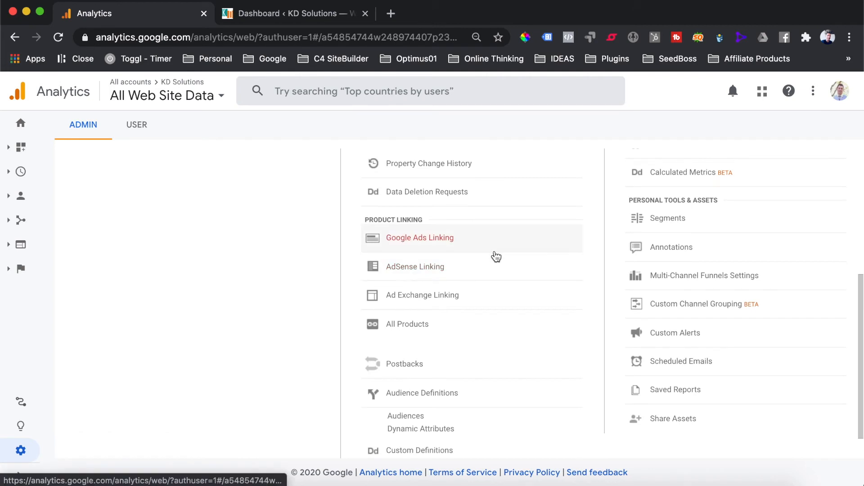
scroll(493, 255, "up", 5)
scroll(497, 256, "up", 1)
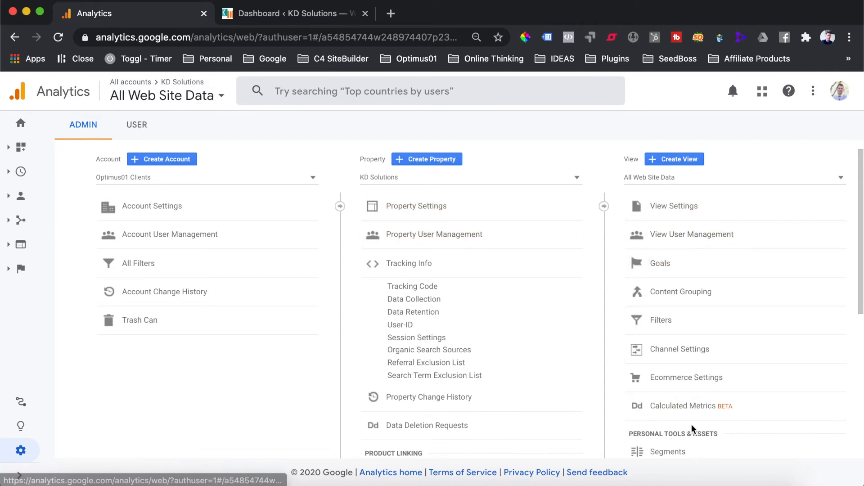
scroll(710, 379, "down", 6)
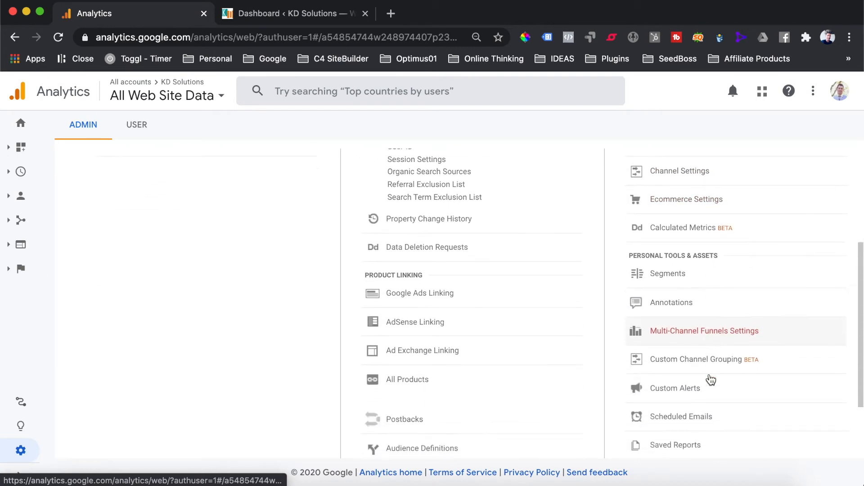
scroll(711, 378, "up", 6)
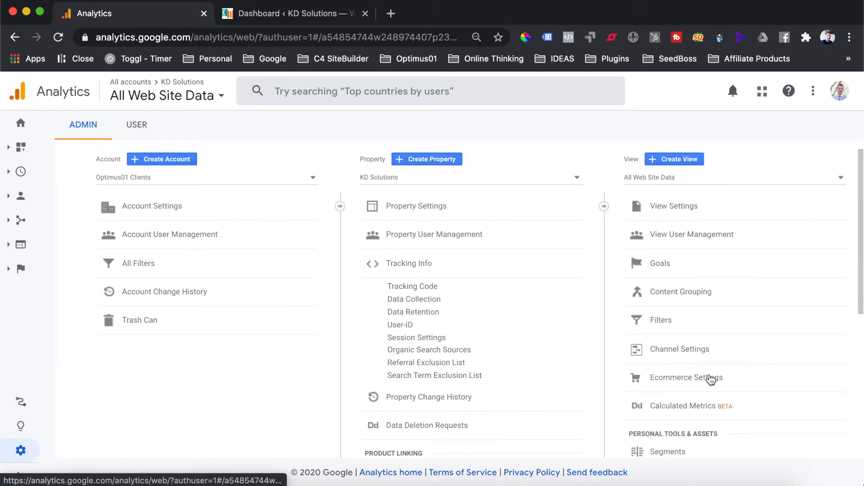
left_click(694, 210)
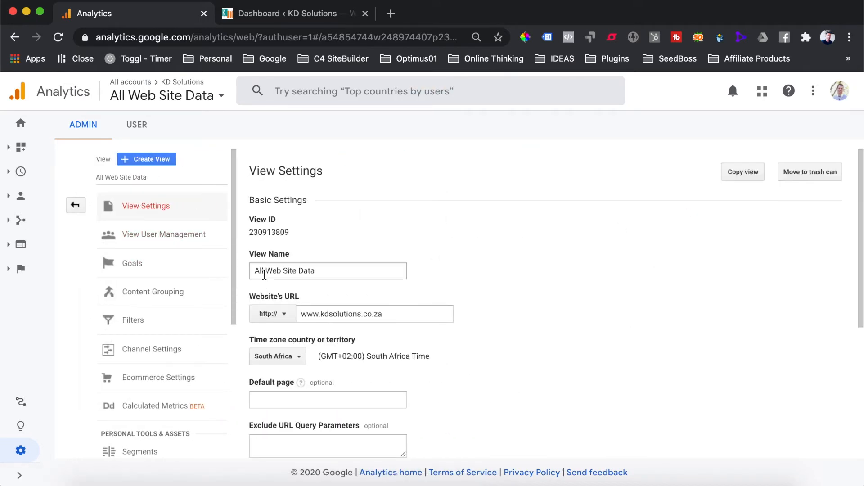
- Rename the view as KD Solutions and save it
left_click(346, 271)
key("super+a")
type("Kd")
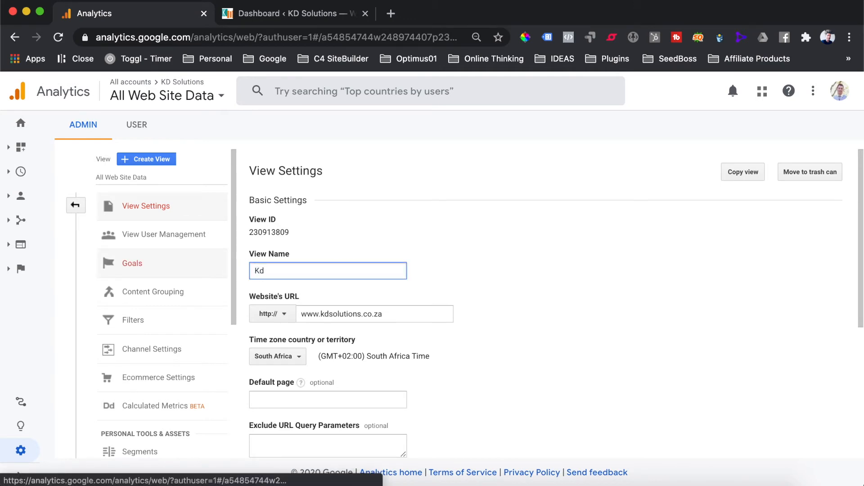
key("BackSpace")
type("D")
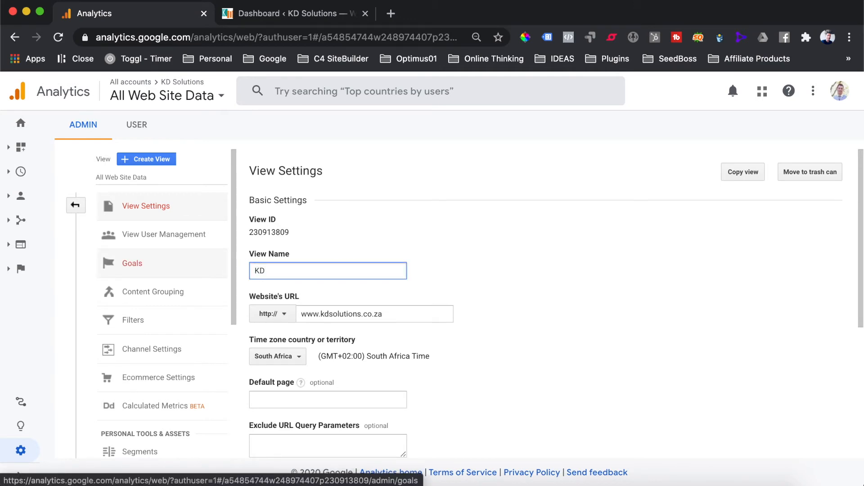
type(" Solutions")
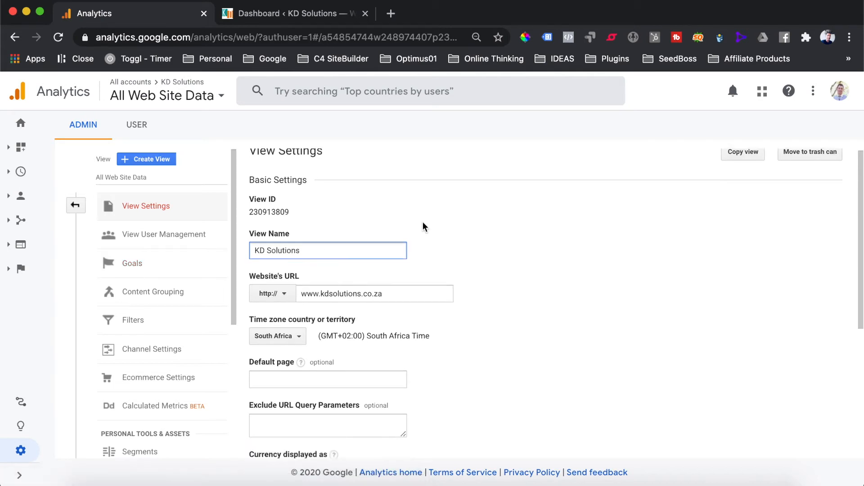
key("Return")
- Set the view's displayed currency to South African Rand (ZAR) and save the view settings
scroll(417, 211, "down", 5)
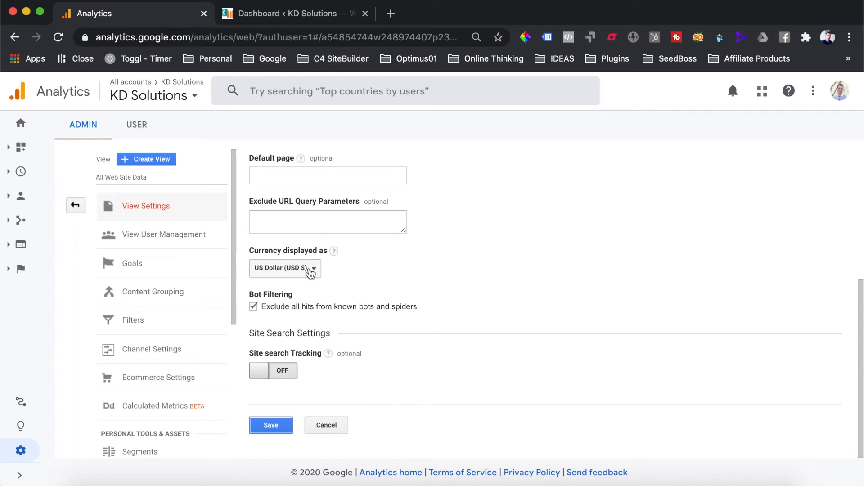
left_click(310, 272)
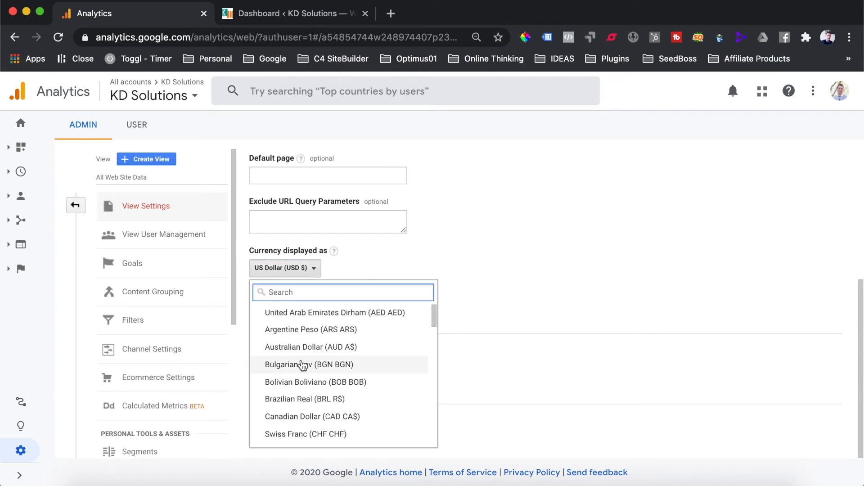
type("south")
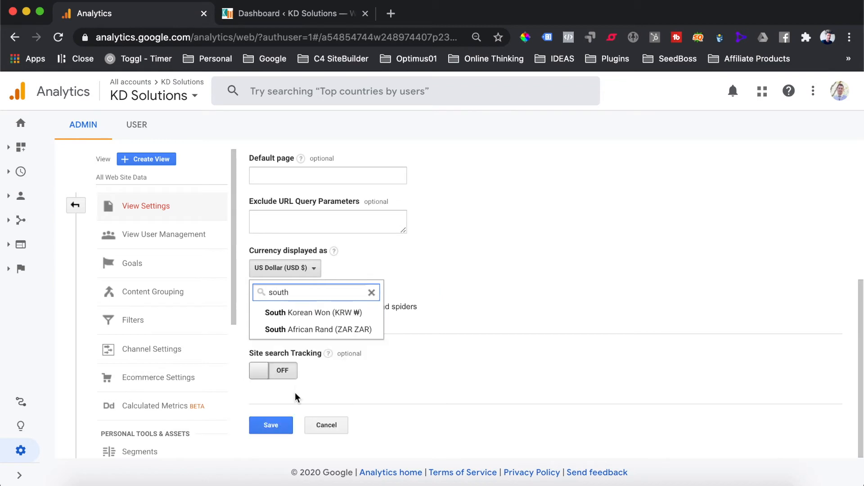
left_click(318, 329)
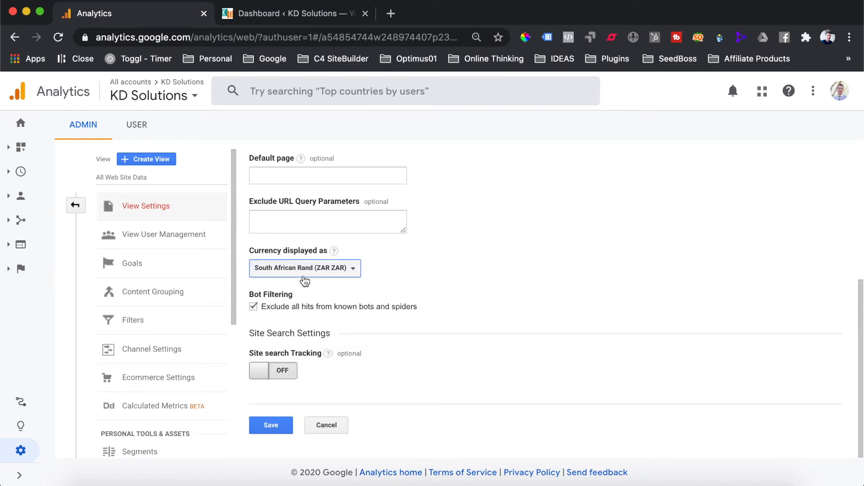
left_click(272, 426)
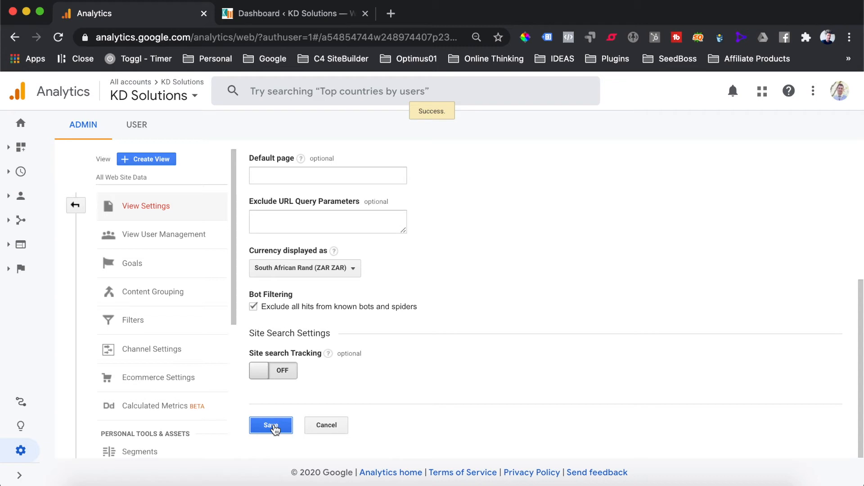
left_click(272, 426)
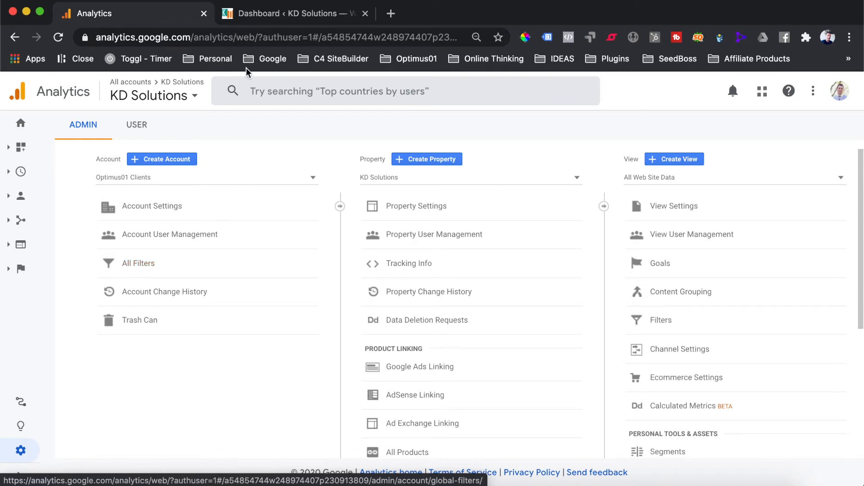
- Switch to the KD Solutions WordPress dashboard and open the page for adding new plugins
left_click(258, 14)
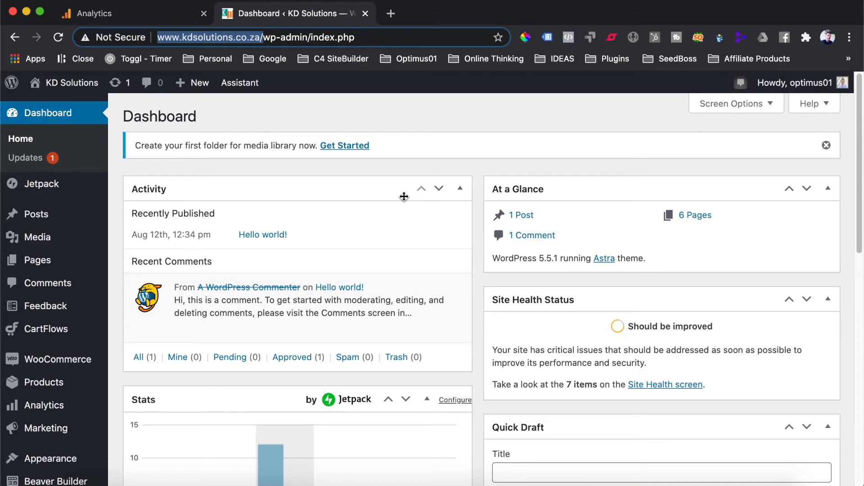
scroll(212, 201, "down", 5)
left_click(40, 376)
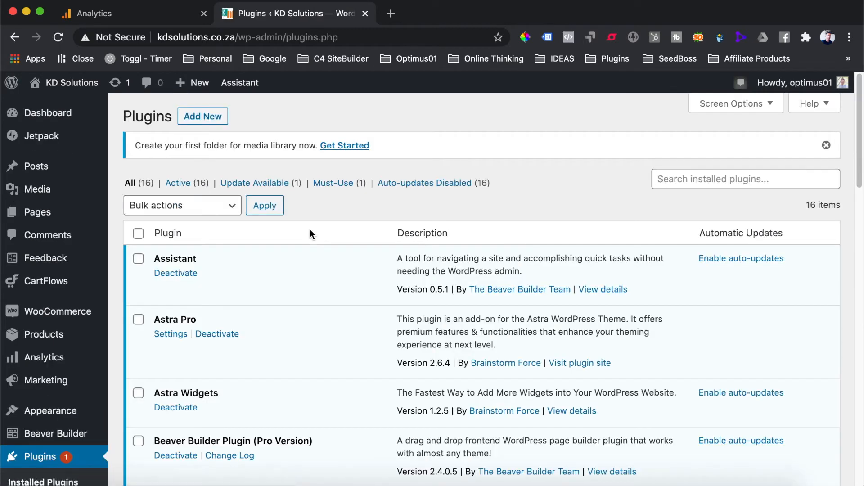
left_click(203, 115)
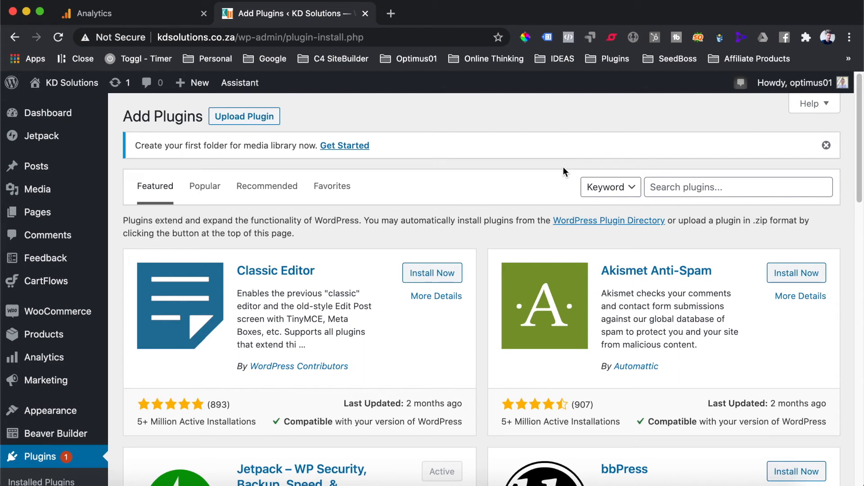
- Search the plugin directory for "google site kit", then install and activate Site Kit by Google
left_click(678, 186)
type("google")
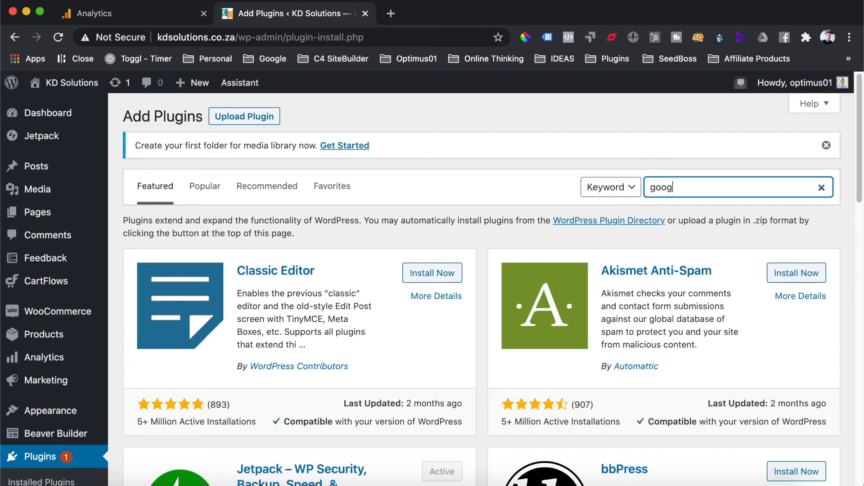
type(" site kit")
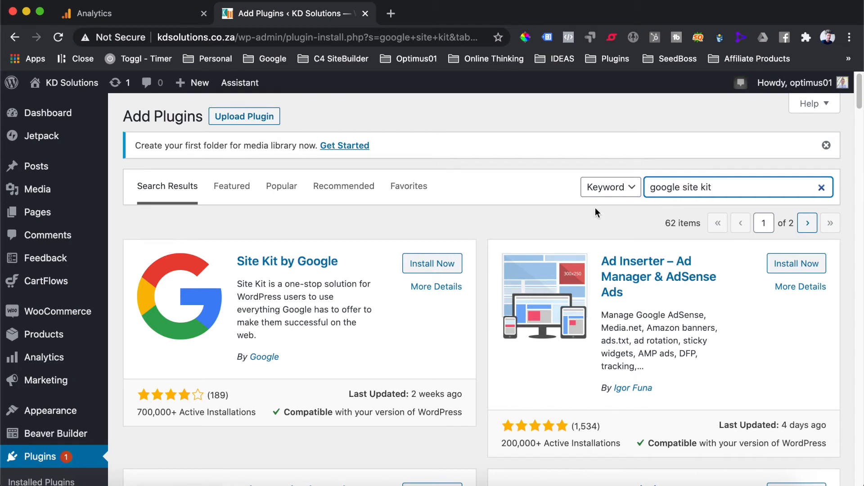
left_click(448, 264)
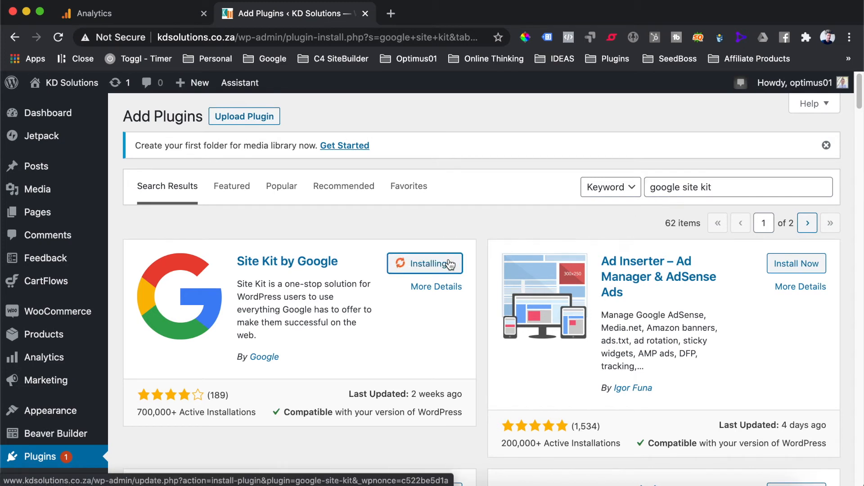
left_click(449, 264)
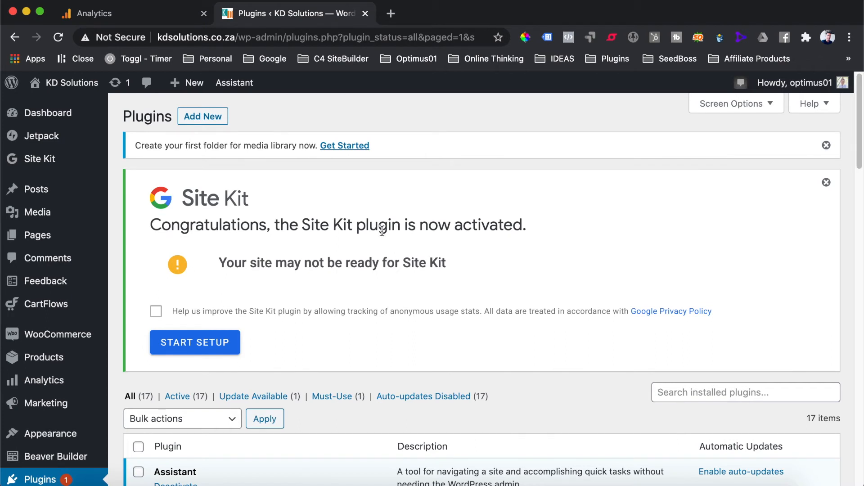
- Start the Site Kit setup and choose the Optimus01 Google account for signing in
left_click(205, 344)
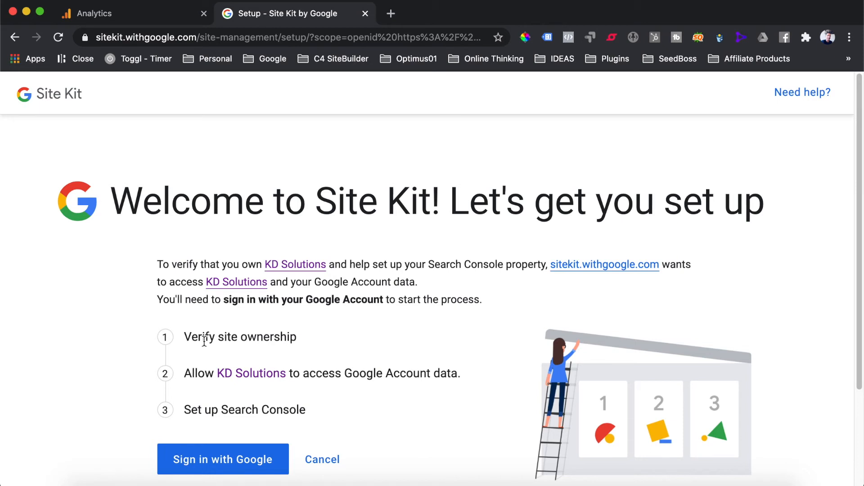
scroll(204, 341, "down", 3)
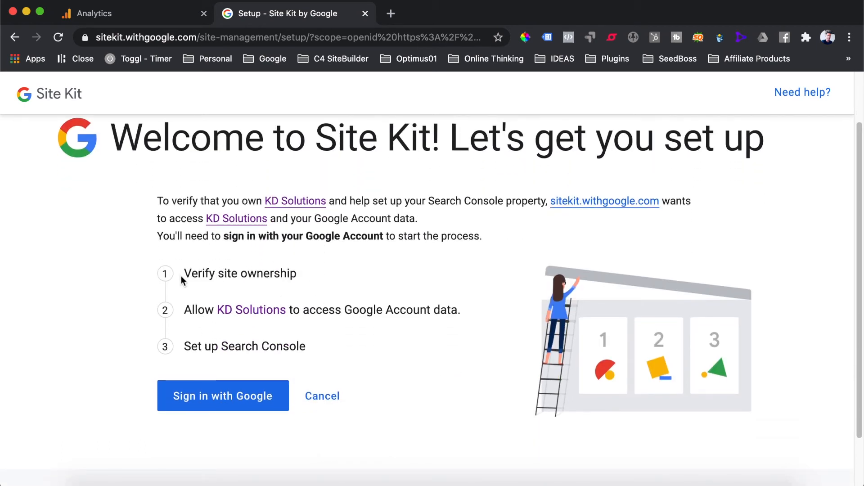
left_click(219, 397)
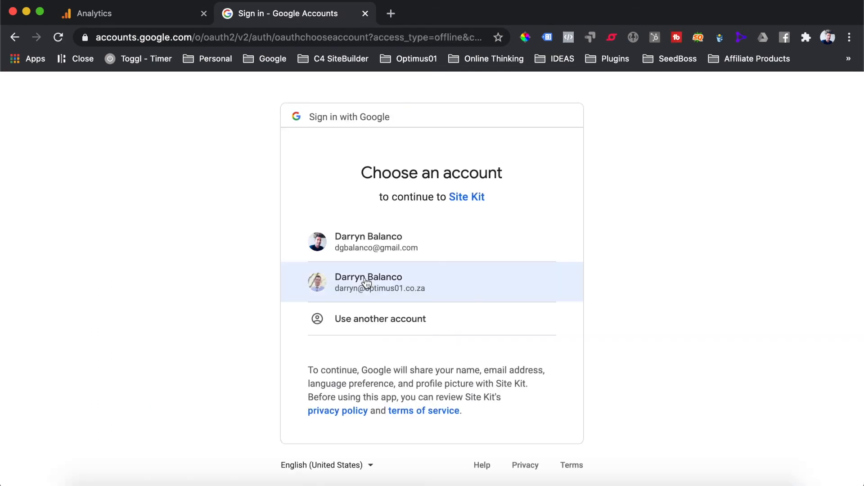
left_click(365, 281)
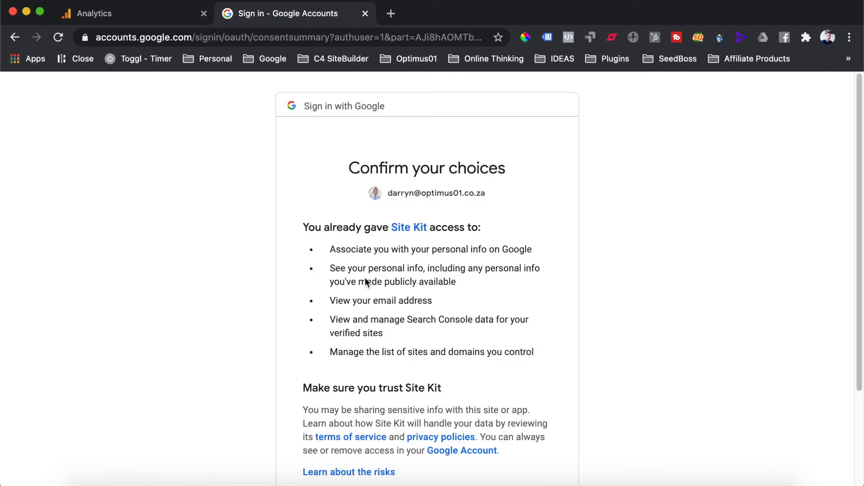
- Grant Site Kit the requested Google account permissions and verify ownership of the KD Solutions site
scroll(365, 282, "down", 5)
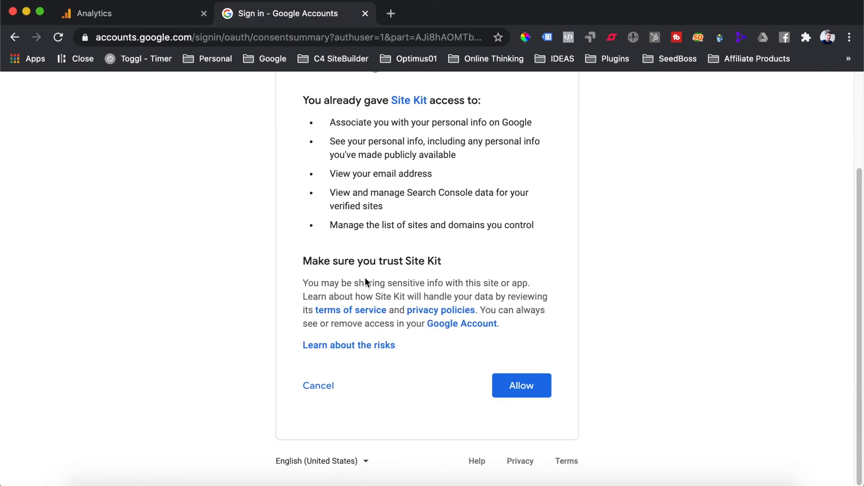
left_click(512, 388)
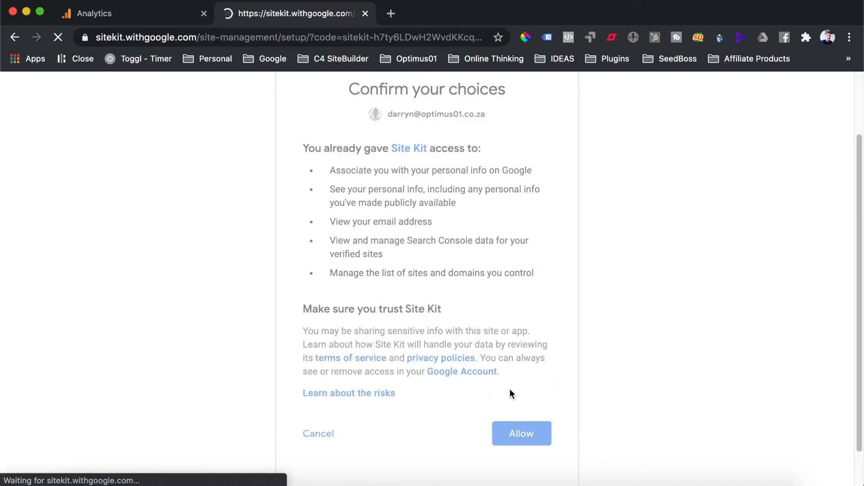
scroll(510, 390, "down", 1)
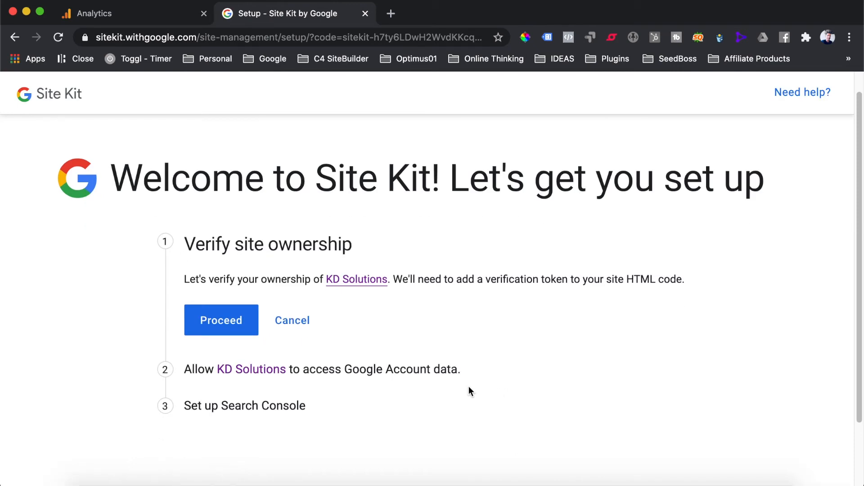
left_click(236, 320)
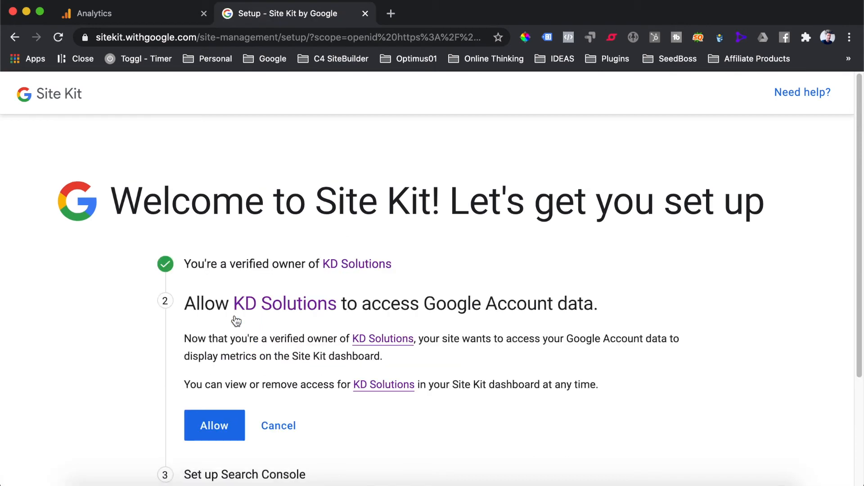
- Allow KD Solutions to access the Google Account data and add the site to Search Console
scroll(236, 320, "down", 3)
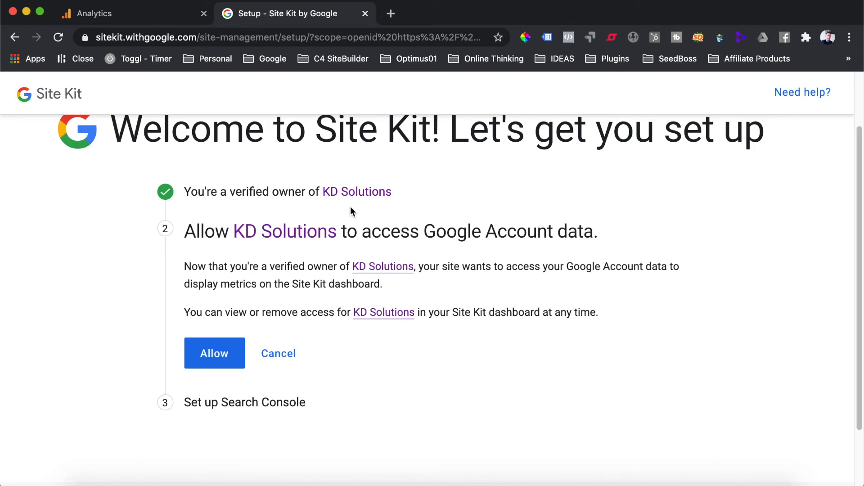
left_click(214, 354)
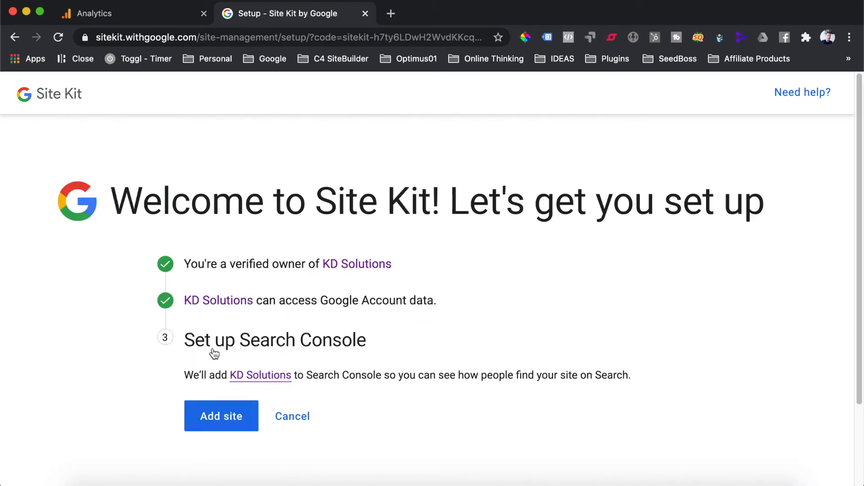
scroll(214, 353, "down", 2)
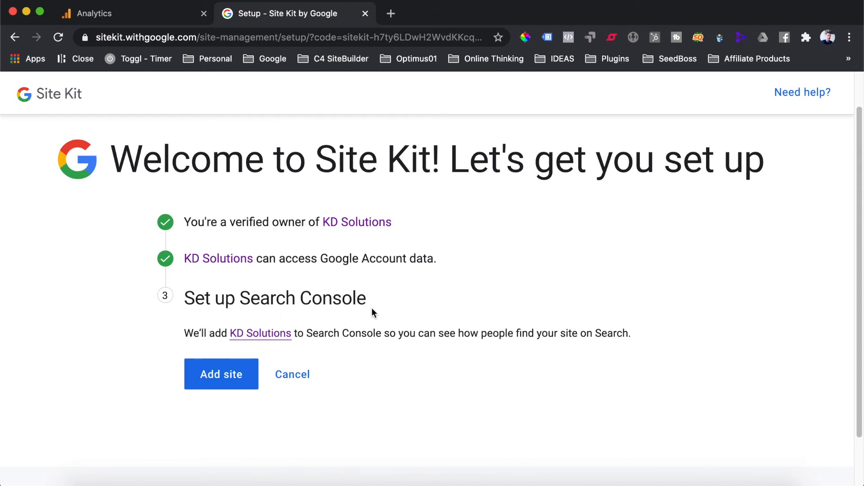
left_click(251, 373)
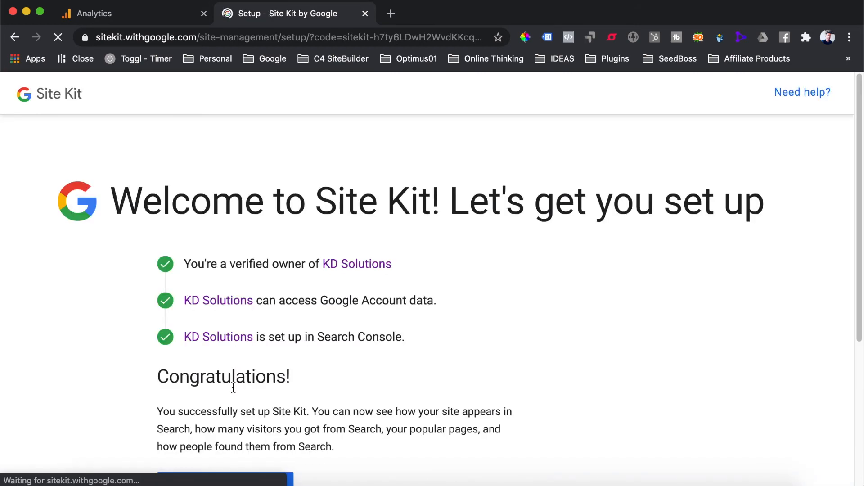
- Go to the Site Kit dashboard in WordPress and start connecting the Analytics service
scroll(243, 330, "down", 2)
scroll(243, 333, "up", 1)
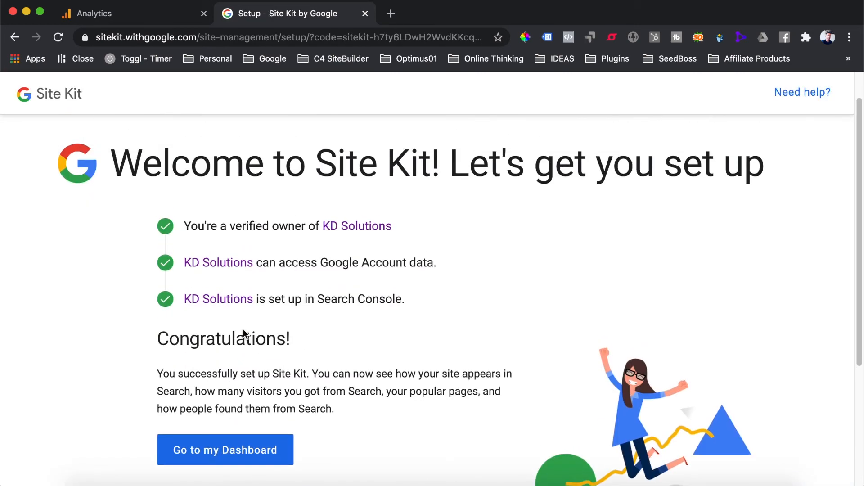
left_click(253, 458)
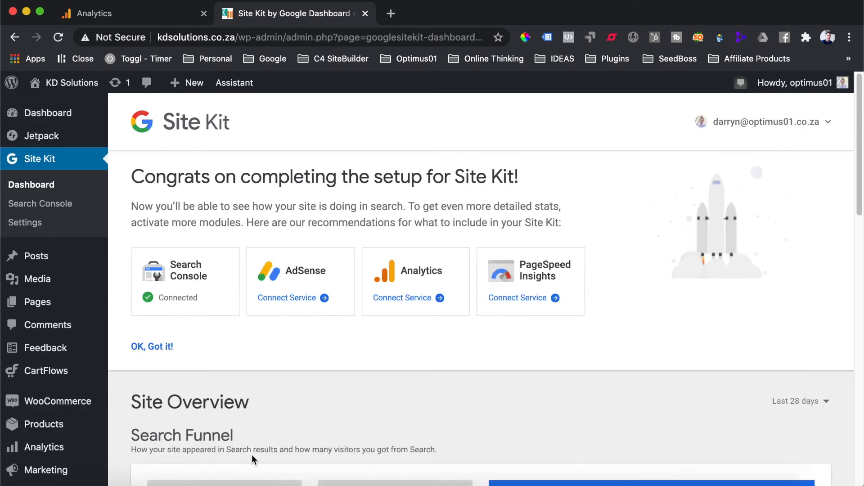
scroll(315, 340, "down", 1)
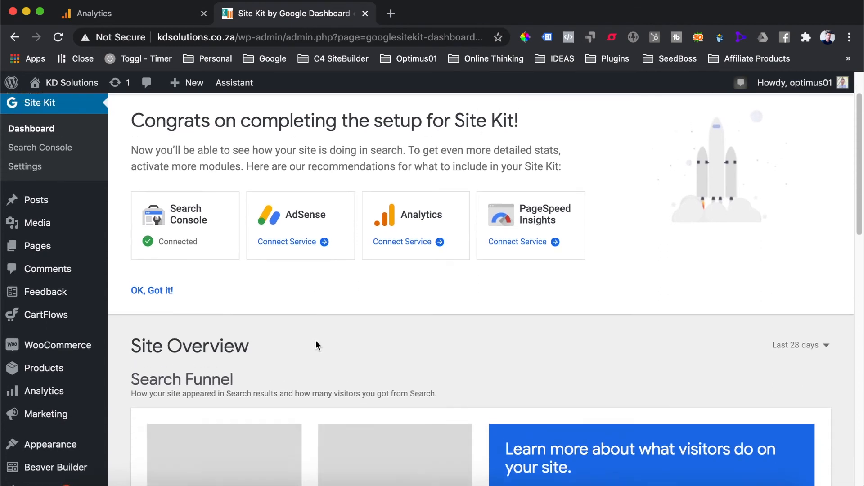
scroll(315, 341, "down", 2)
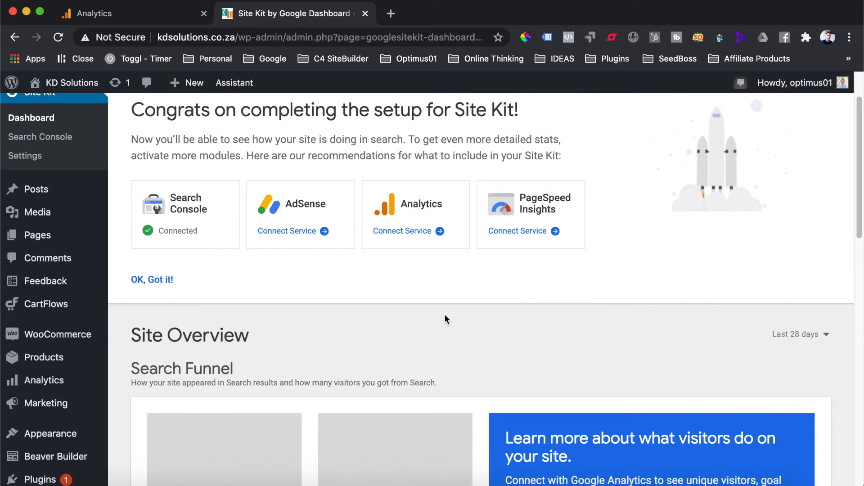
scroll(444, 315, "down", 3)
scroll(444, 315, "up", 3)
scroll(444, 315, "up", 1)
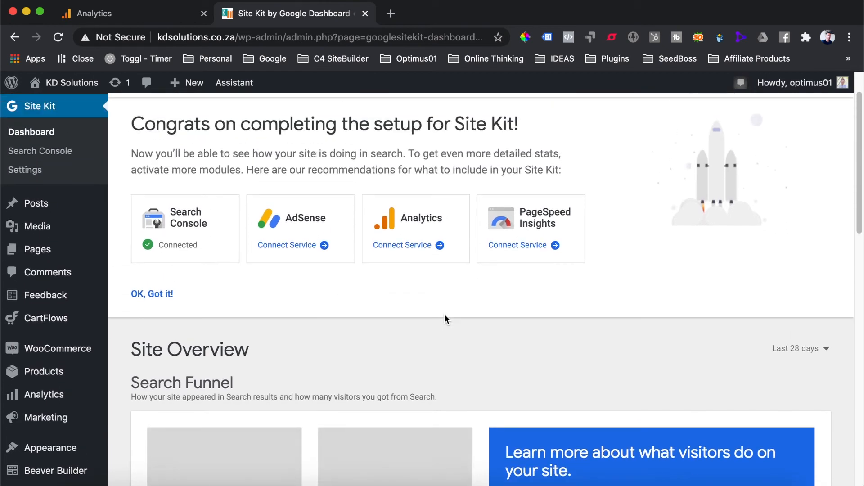
left_click(422, 249)
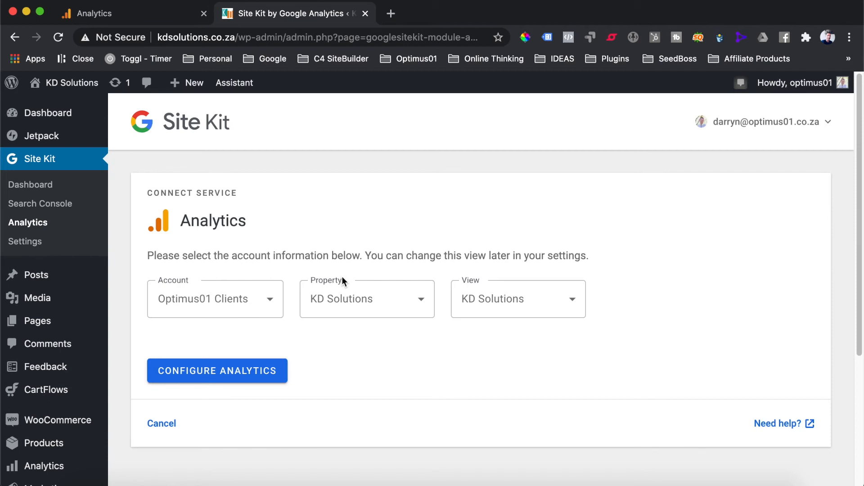
- Configure Analytics with the Optimus01 Clients account, the KD Solutions property and the KD Solutions view
scroll(342, 277, "down", 3)
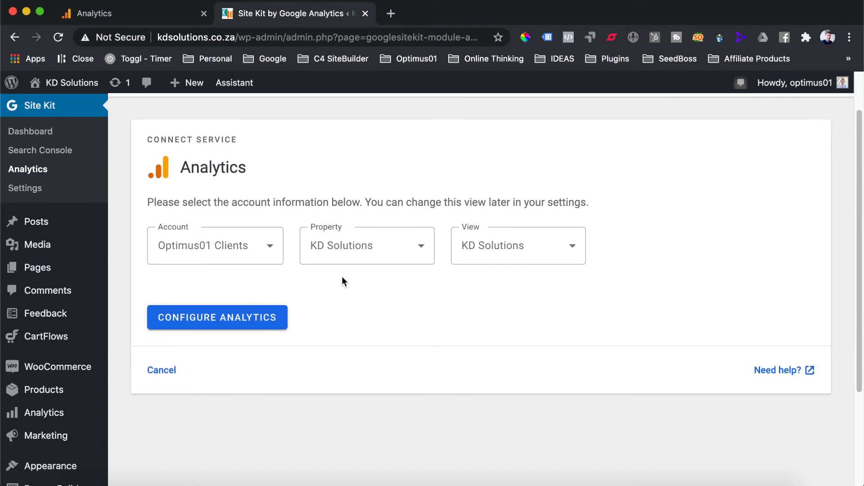
left_click(266, 246)
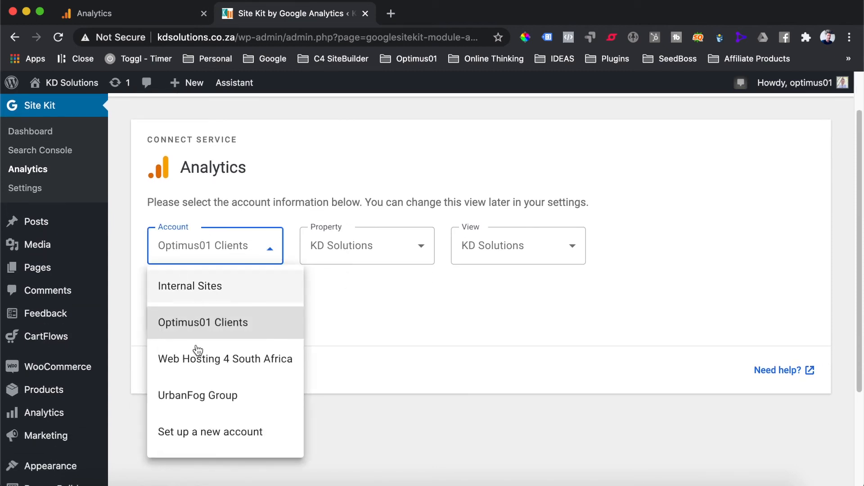
left_click(201, 325)
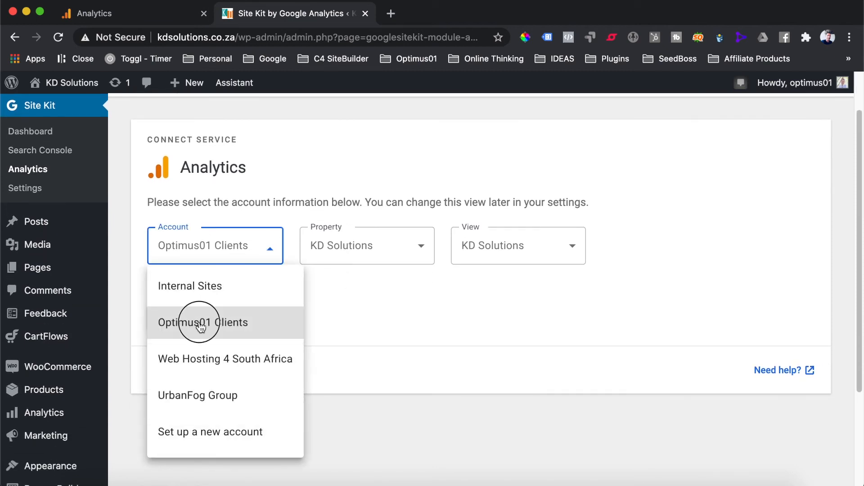
left_click(337, 247)
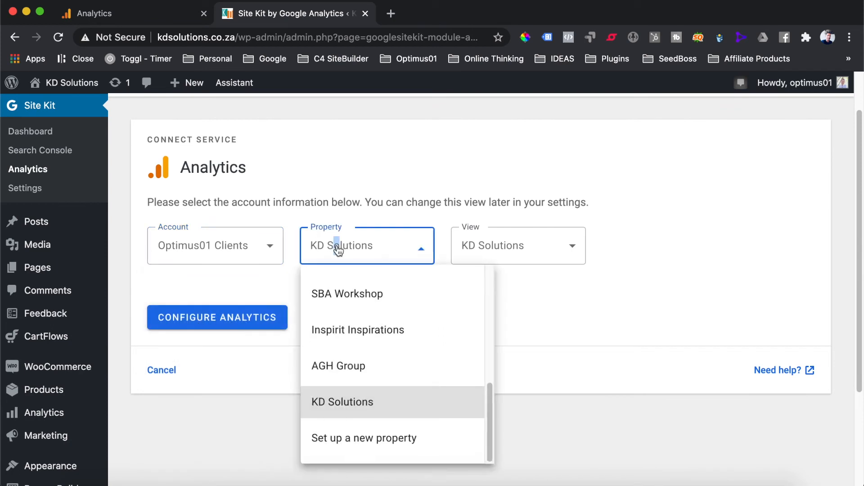
left_click(324, 405)
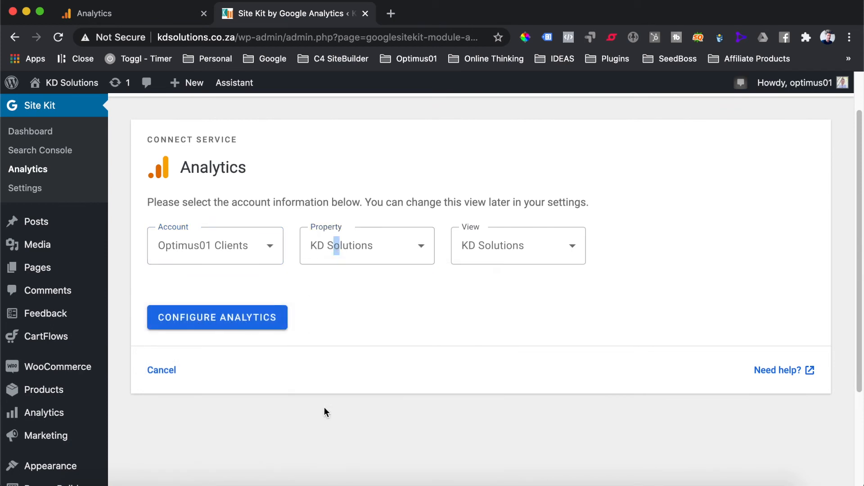
left_click(488, 246)
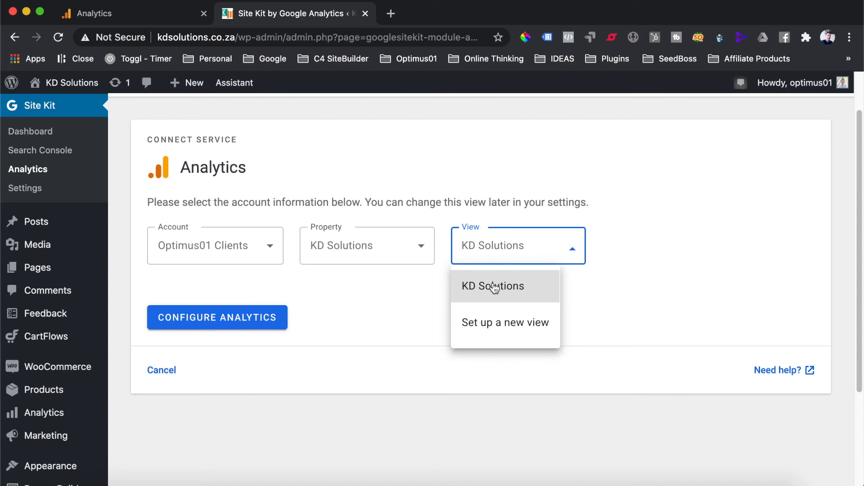
left_click(494, 288)
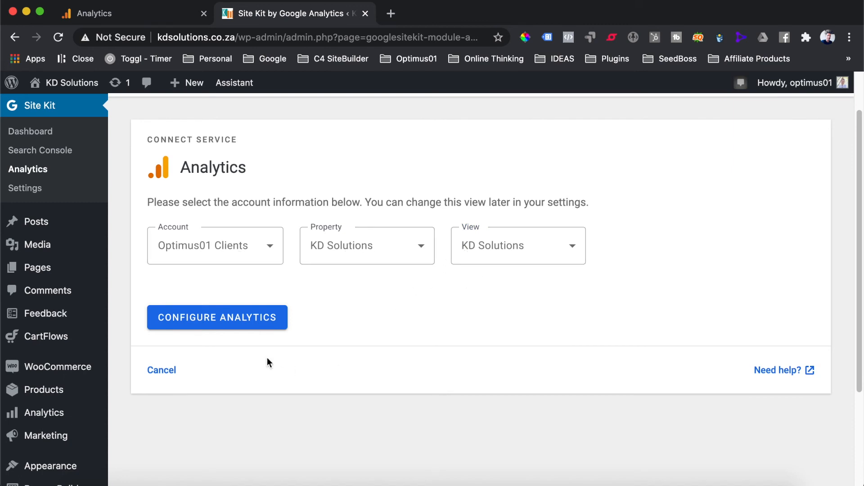
left_click(255, 321)
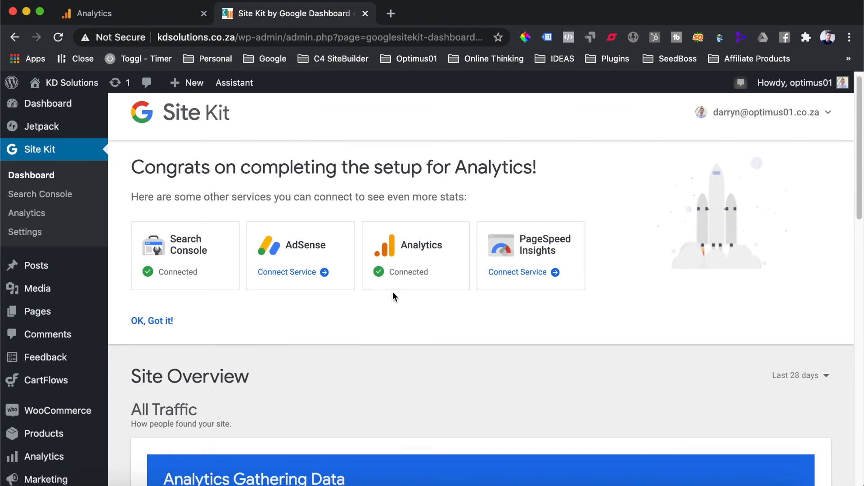
- Look over the Site Kit dashboard's overview sections, and open the Site Kit settings for the connected services
scroll(392, 295, "down", 6)
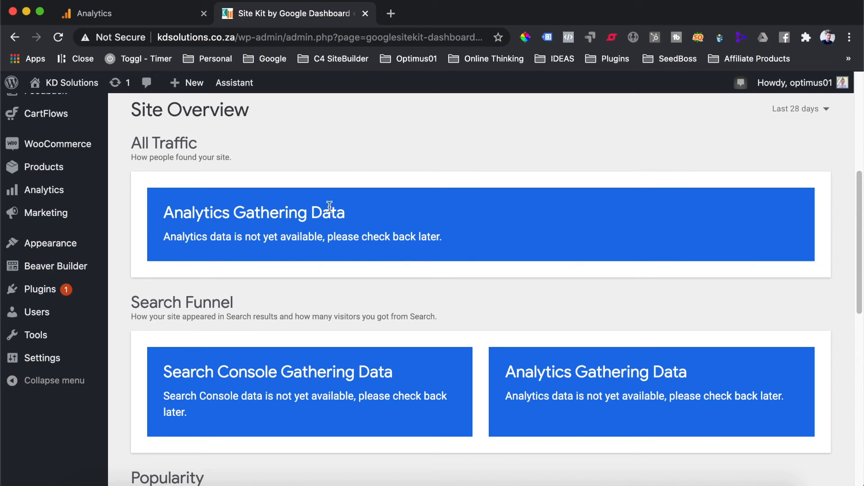
scroll(387, 253, "down", 2)
scroll(388, 253, "down", 3)
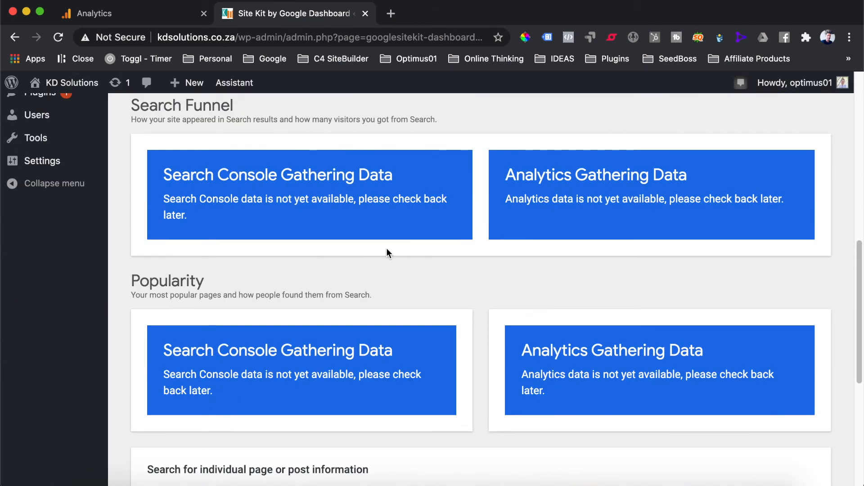
scroll(387, 252, "down", 6)
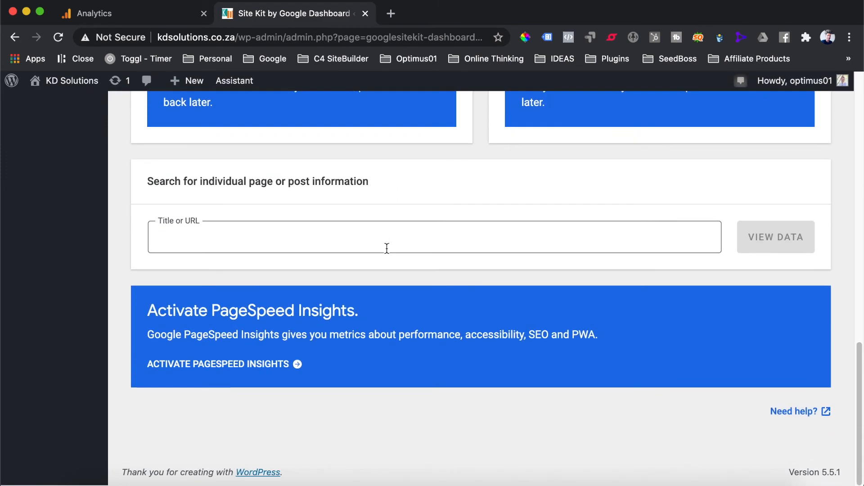
scroll(387, 252, "up", 10)
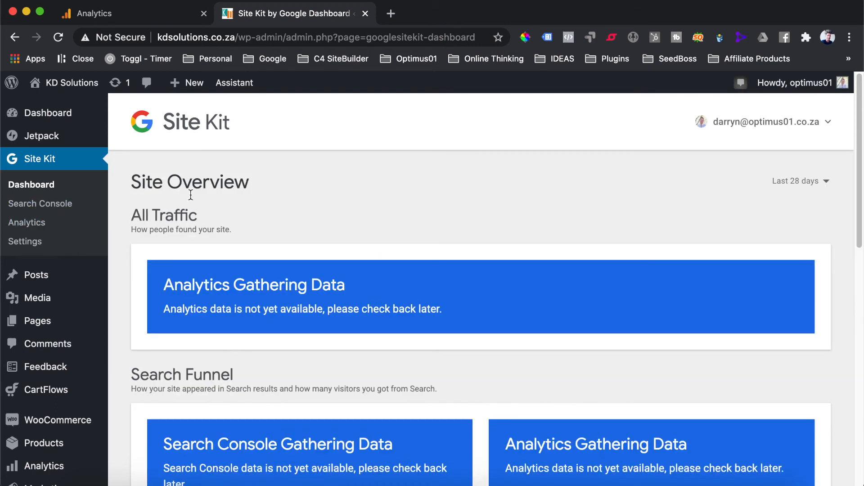
left_click(25, 242)
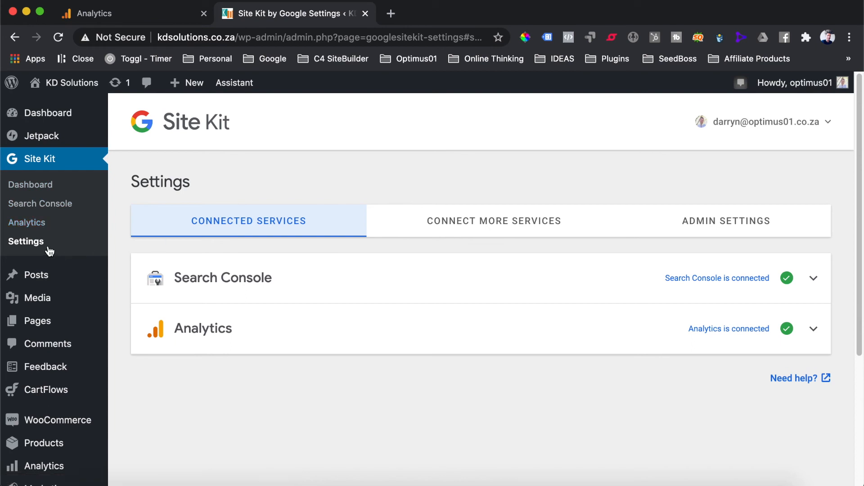
scroll(339, 250, "down", 2)
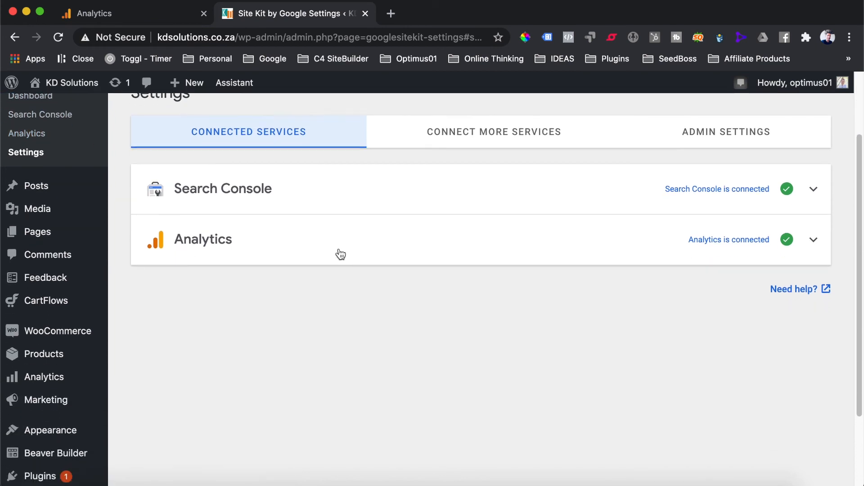
scroll(339, 250, "up", 2)
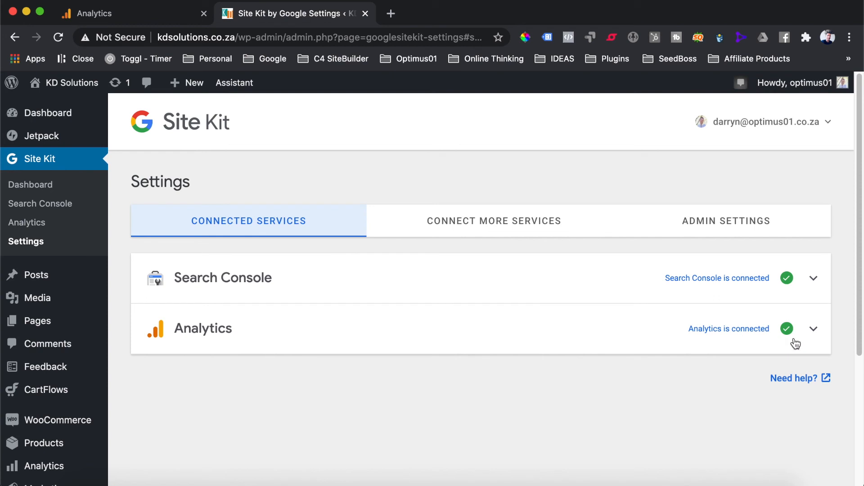
- Expand the Search Console service details and highlight the connected property's URL
left_click(814, 302)
scroll(566, 306, "down", 2)
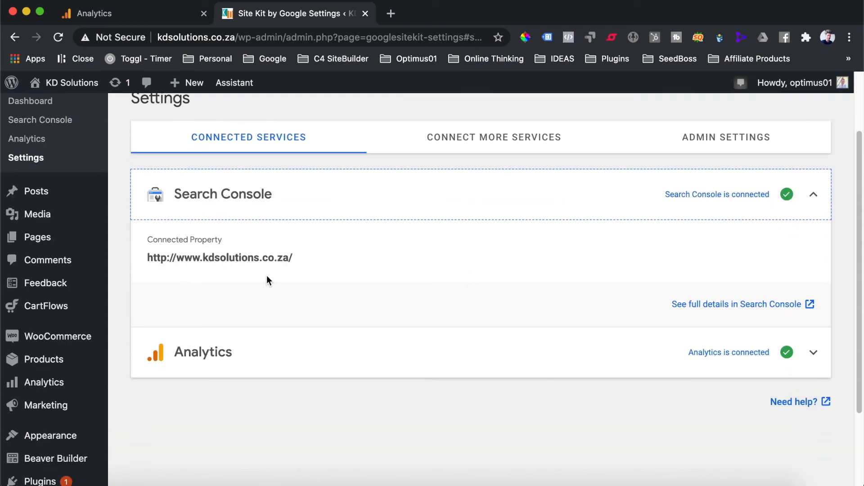
left_click(150, 258)
left_click_drag(150, 258, 296, 260)
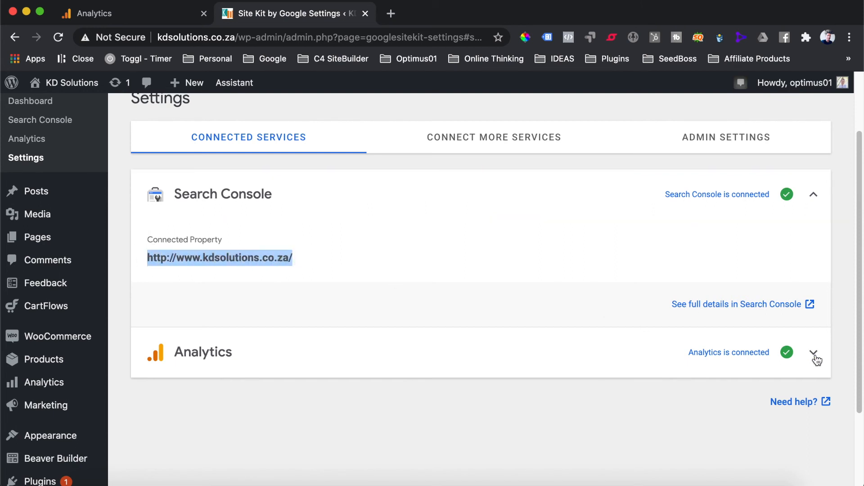
- Expand the Analytics service details and review its account, property, view, code snippet, IP anonymization and exclusion settings
scroll(814, 357, "down", 3)
left_click(814, 244)
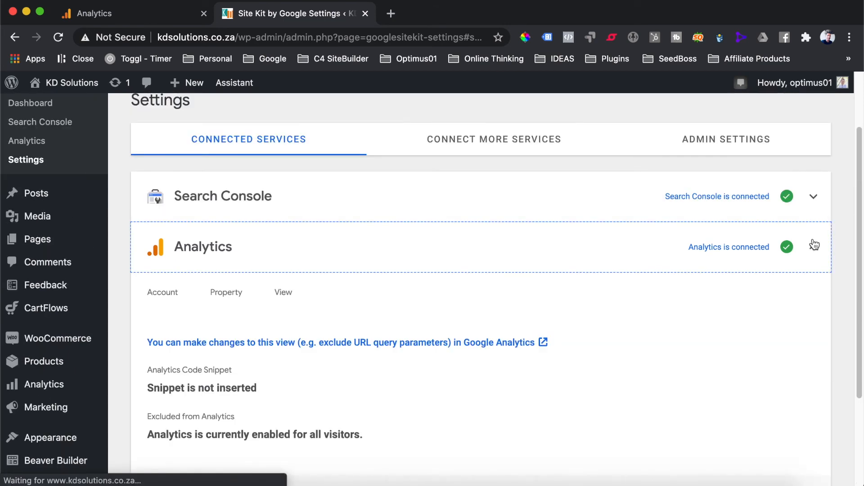
scroll(645, 345, "down", 2)
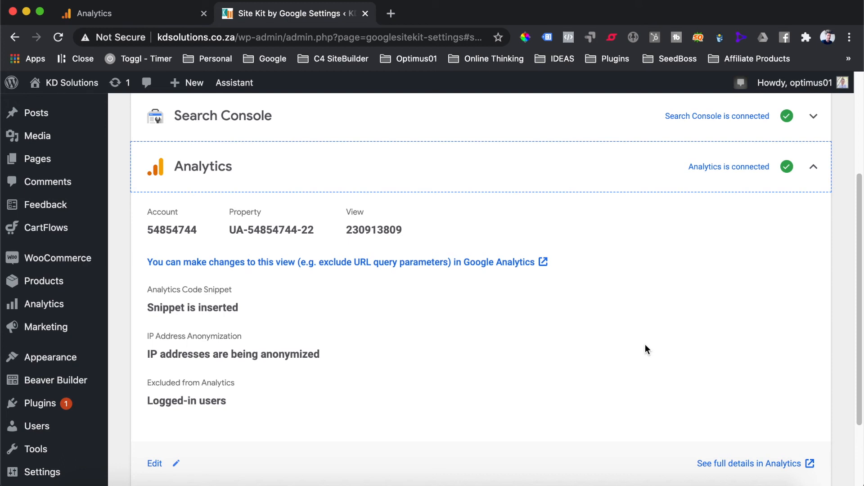
scroll(645, 345, "down", 1)
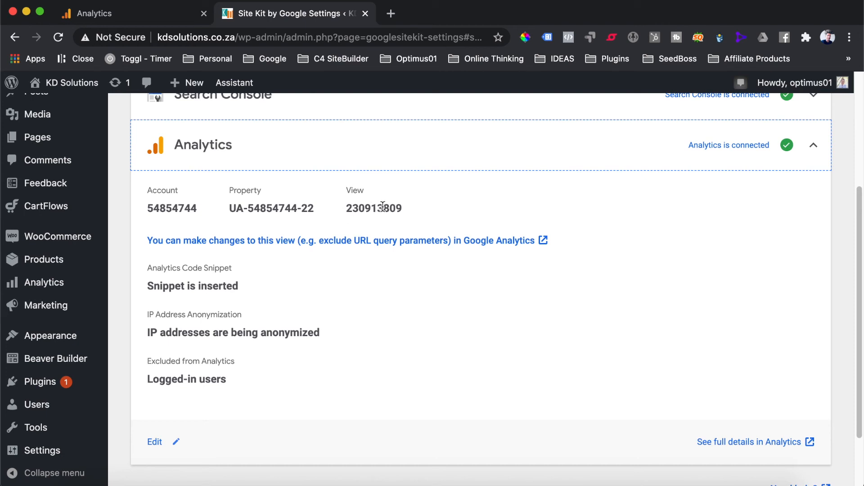
scroll(155, 286, "down", 2)
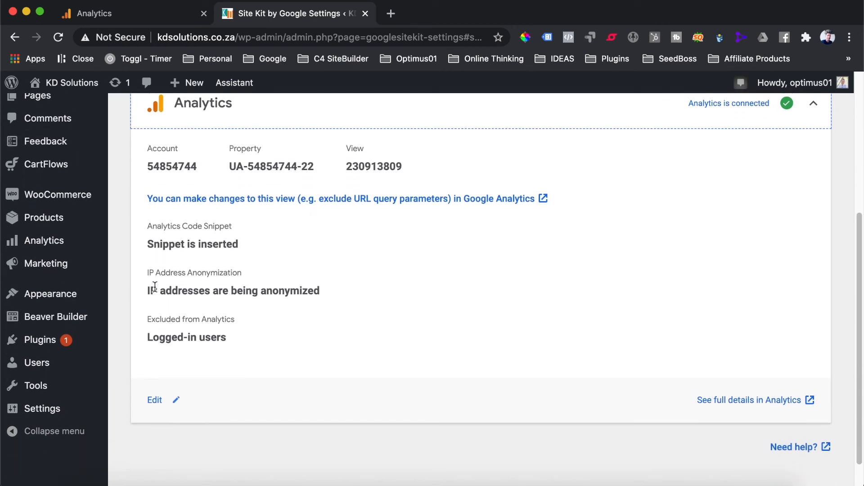
- Highlight the IP address anonymization and logged-in users exclusion entries in the Analytics service details
scroll(154, 287, "down", 1)
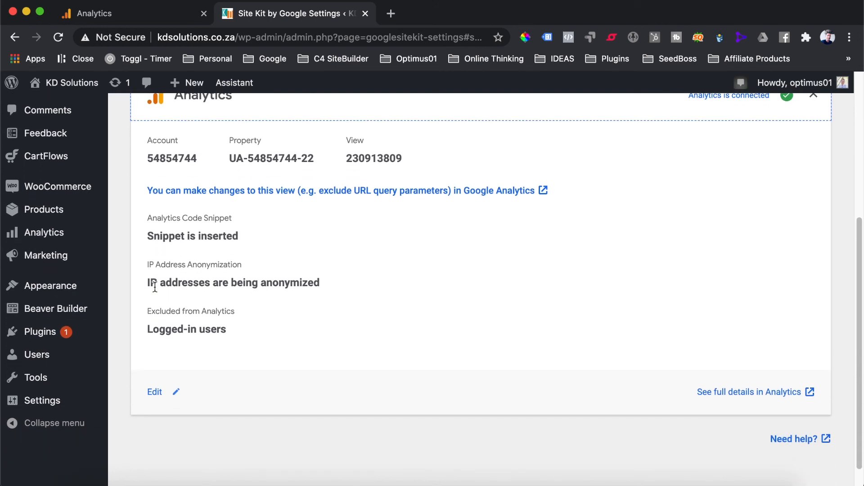
left_click_drag(146, 282, 322, 280)
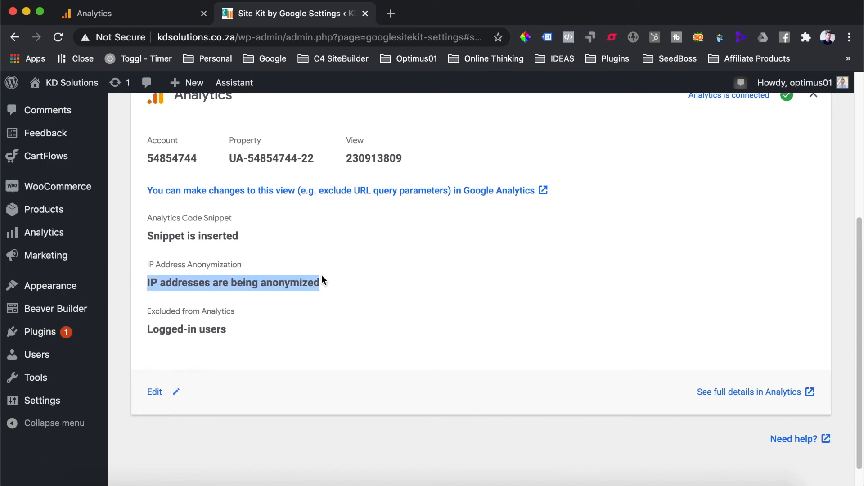
left_click_drag(148, 329, 227, 331)
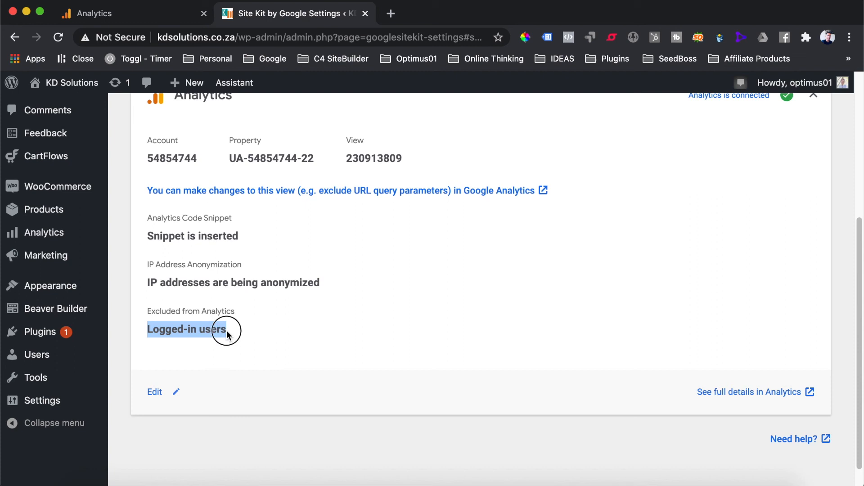
left_click(234, 353)
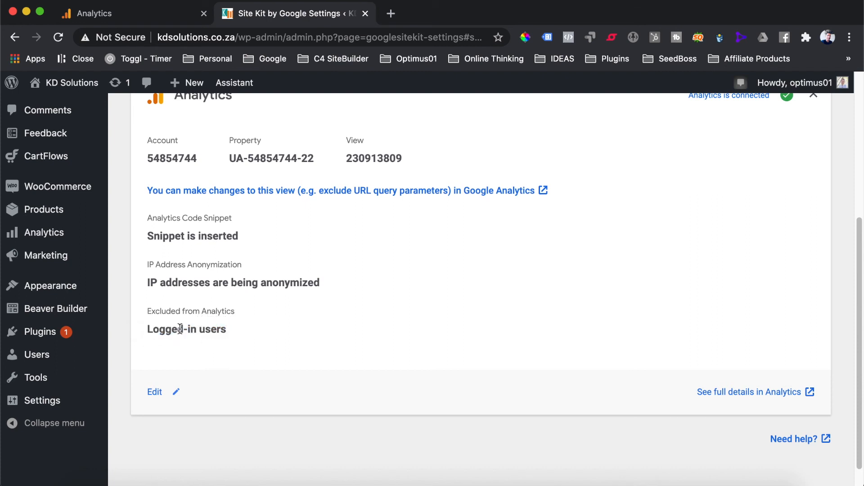
- Edit the Analytics service settings to stop excluding logged-in users from tracking, and confirm the changes
left_click(176, 396)
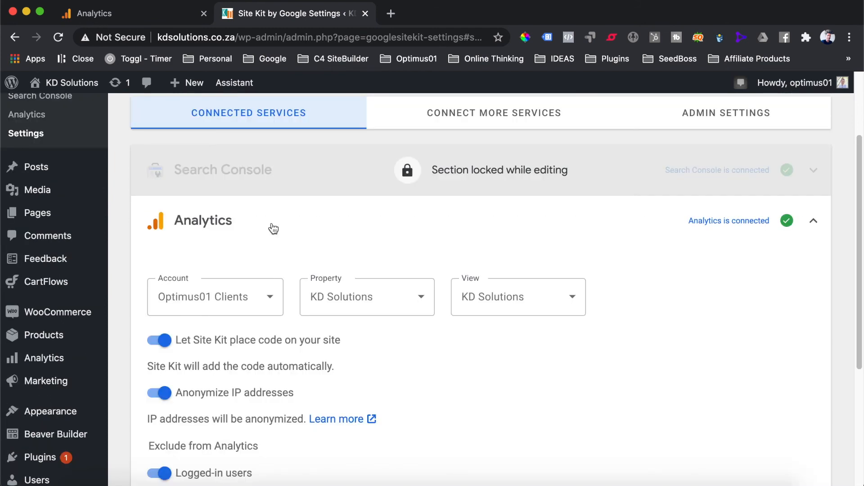
scroll(273, 229, "down", 2)
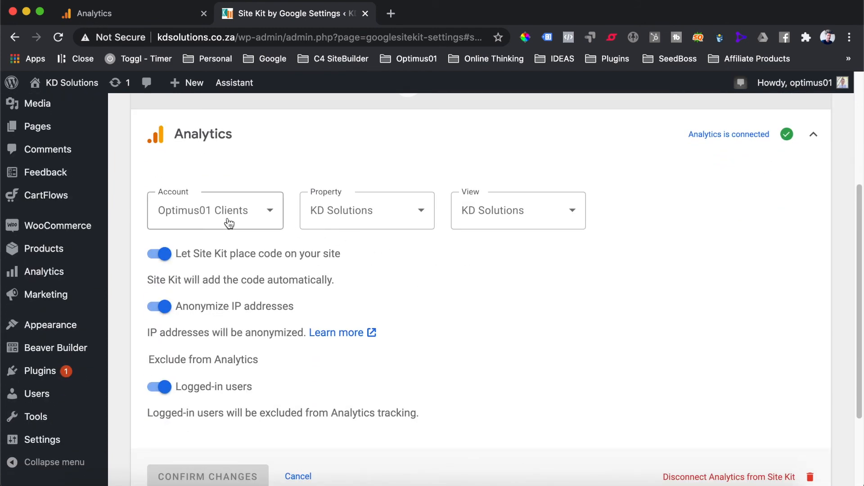
scroll(520, 265, "down", 2)
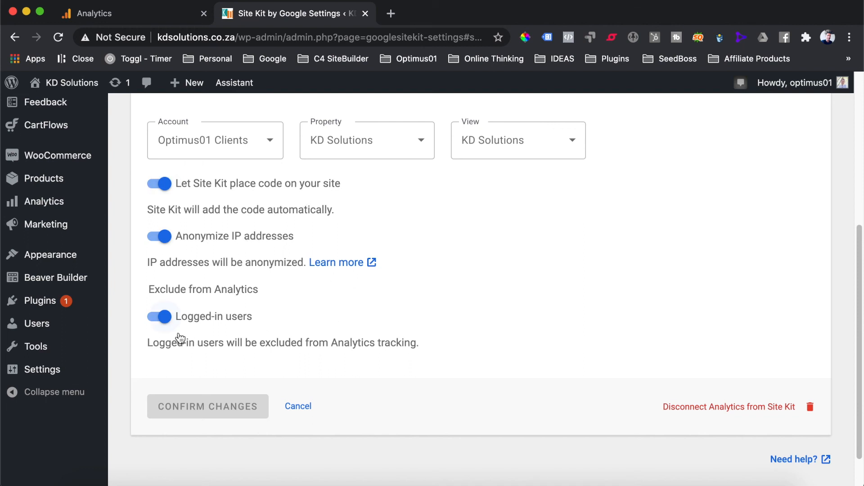
left_click(158, 319)
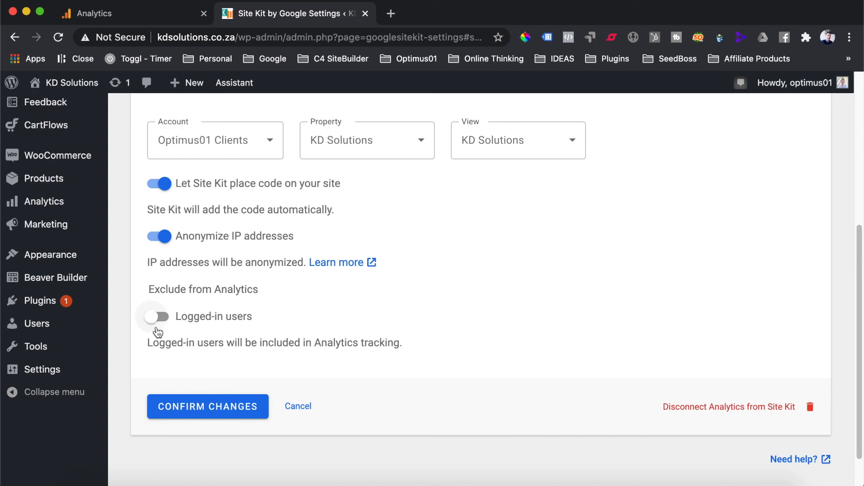
left_click(213, 414)
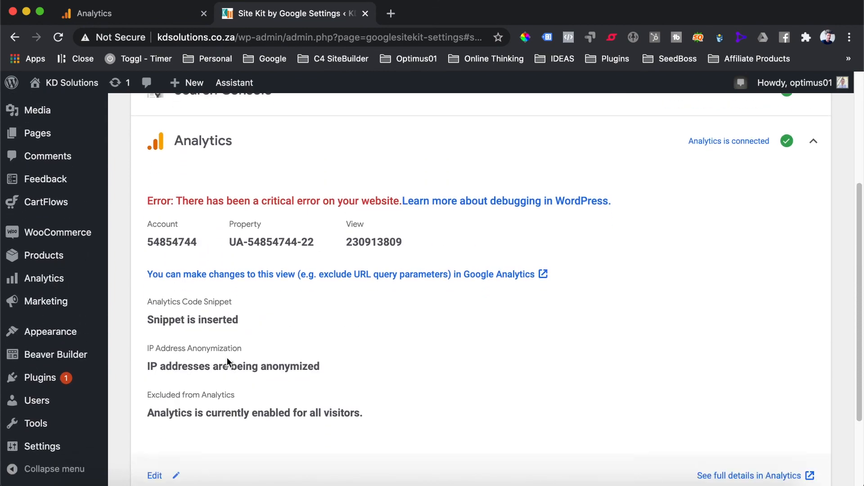
scroll(227, 358, "down", 2)
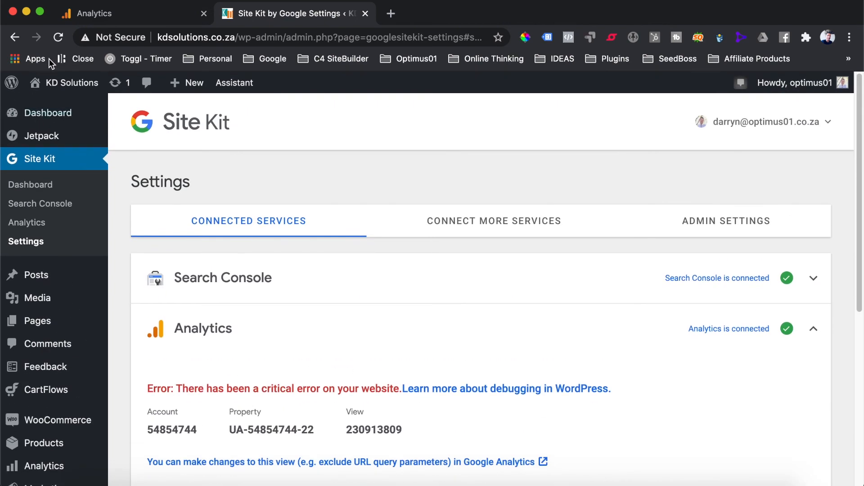
- Visit the KD Solutions website's home page from the WordPress admin and highlight its address
mouse_move(66, 90)
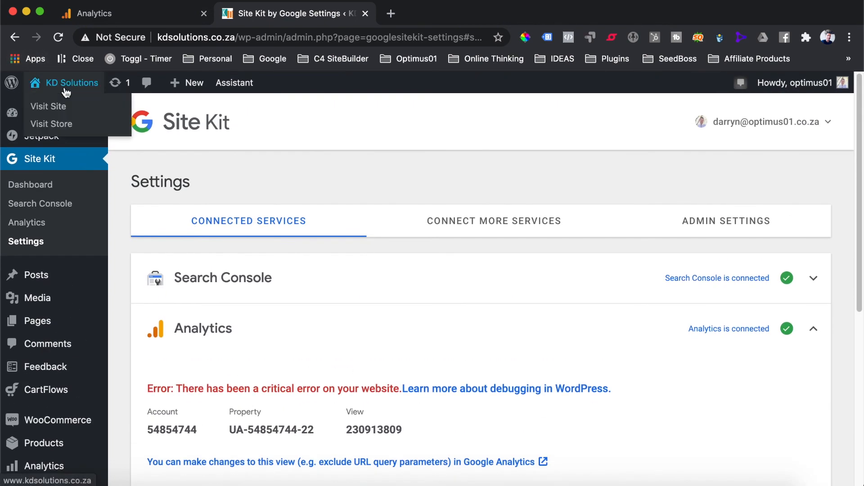
left_click(66, 93)
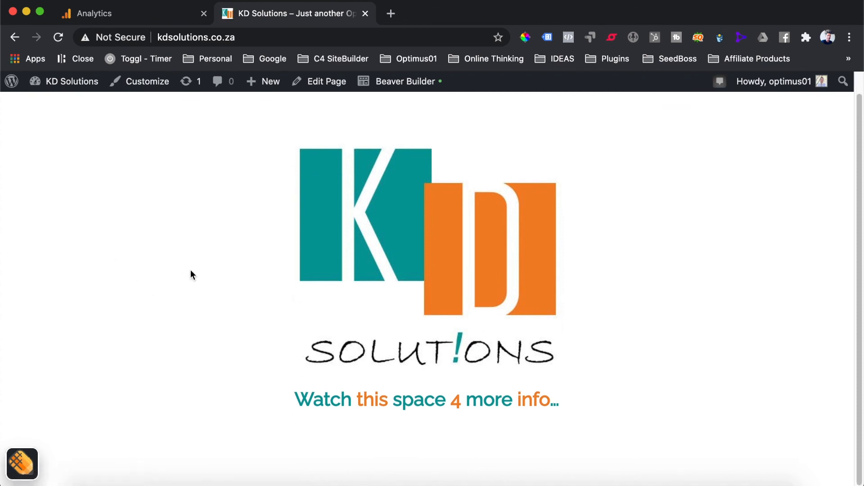
left_click(292, 37)
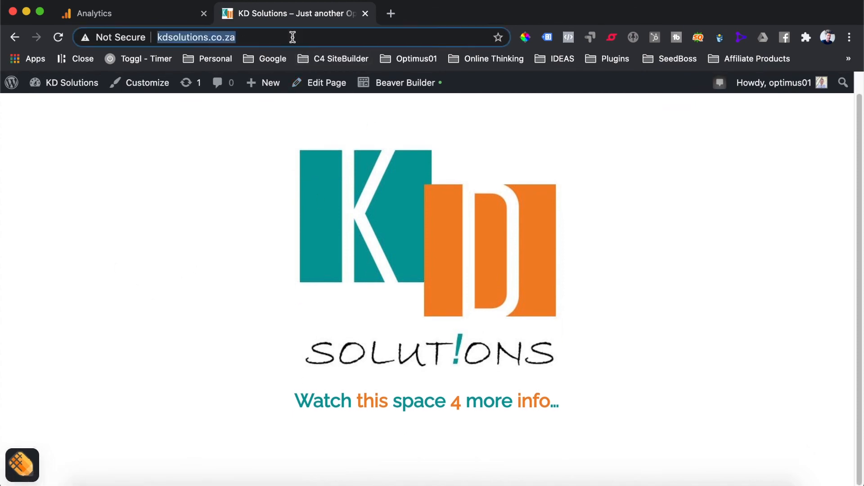
- Switch to Google Analytics, open the Realtime Overview report, and examine the active users, top active pages and locations
left_click(171, 11)
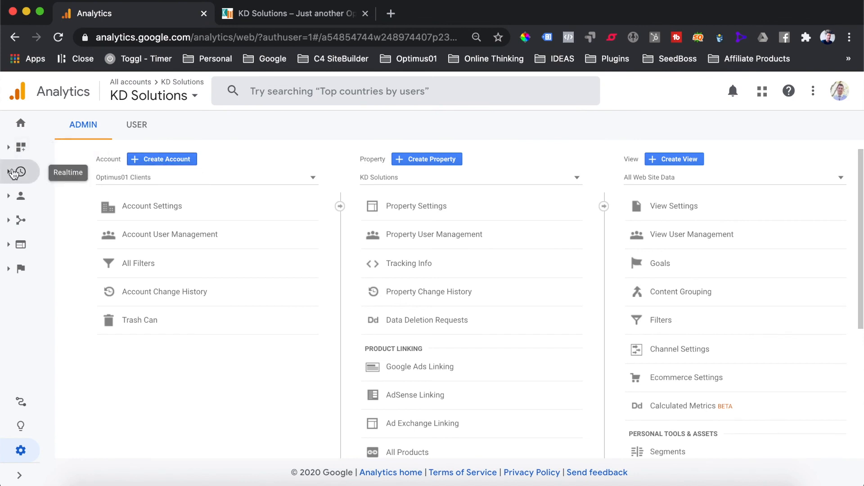
left_click(17, 173)
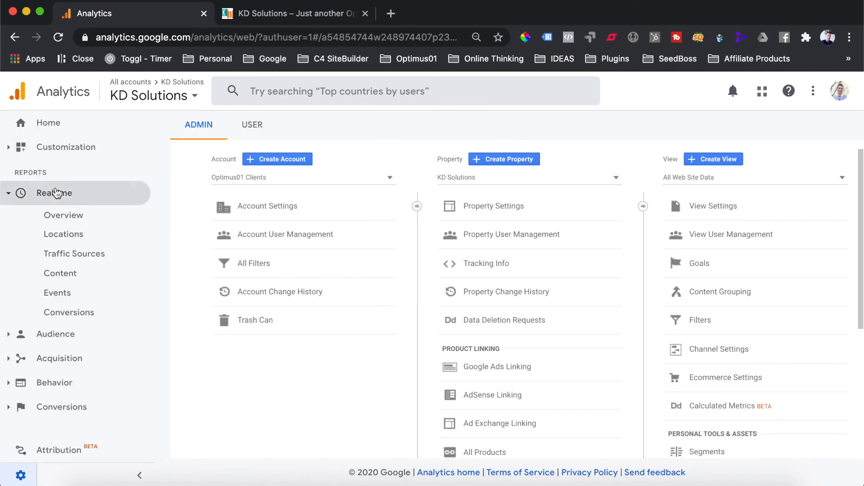
left_click(63, 215)
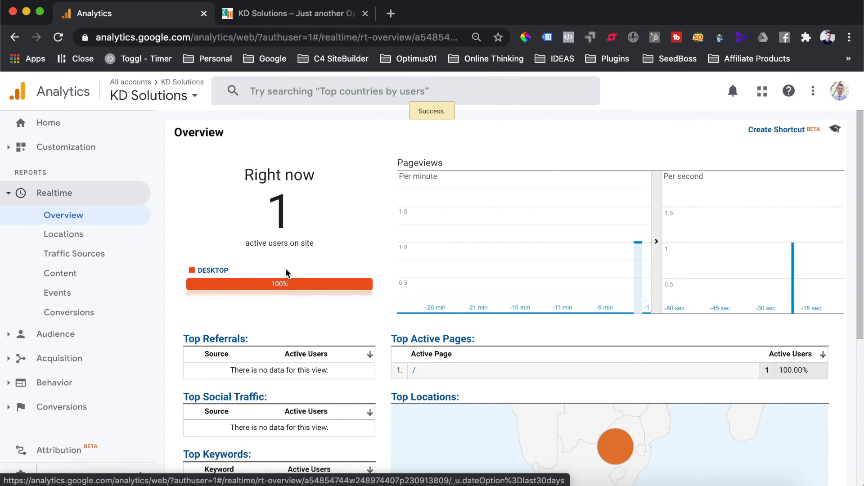
scroll(422, 285, "down", 3)
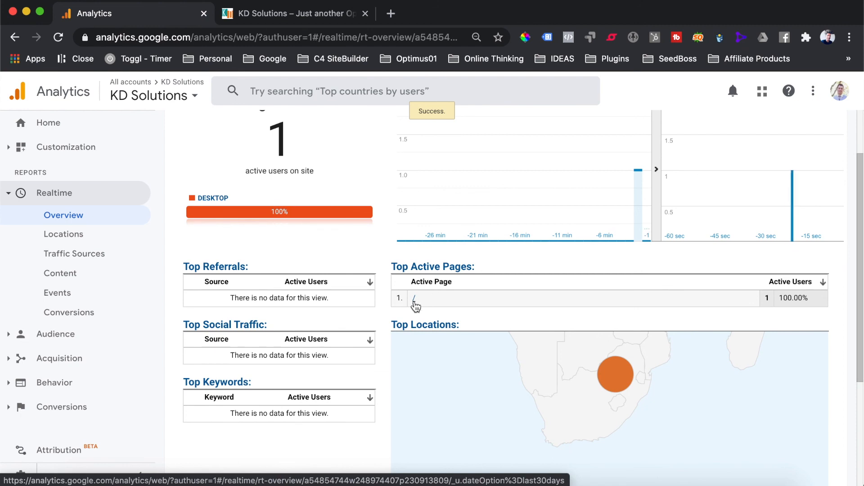
scroll(364, 324, "down", 5)
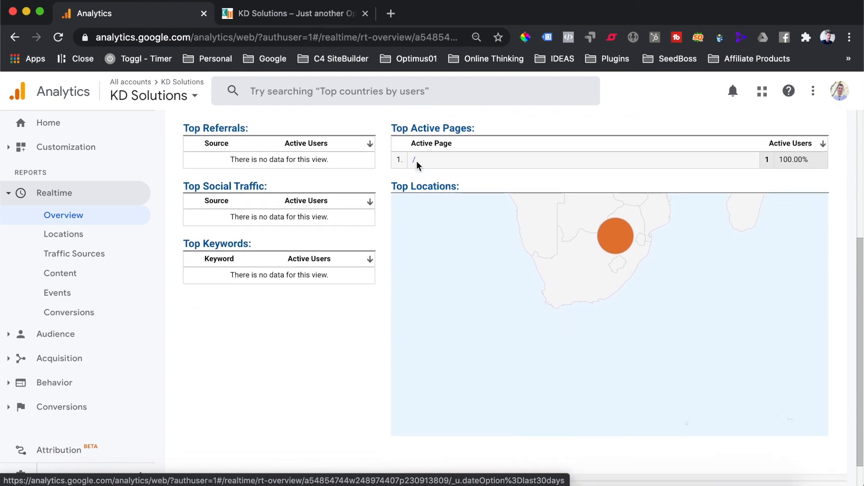
scroll(433, 218, "up", 2)
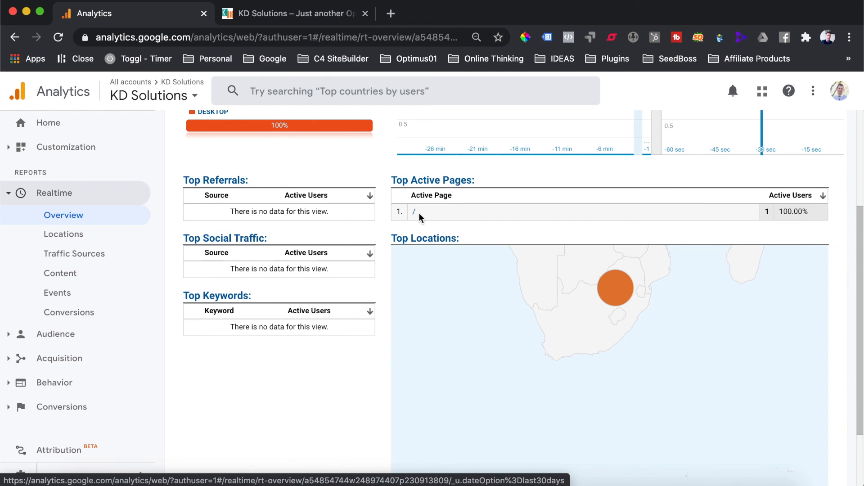
scroll(419, 216, "up", 3)
- Load the /shop page of the KD Solutions site and check the active page in the Realtime Overview report
left_click(281, 16)
left_click(259, 32)
left_click(255, 37)
type("/")
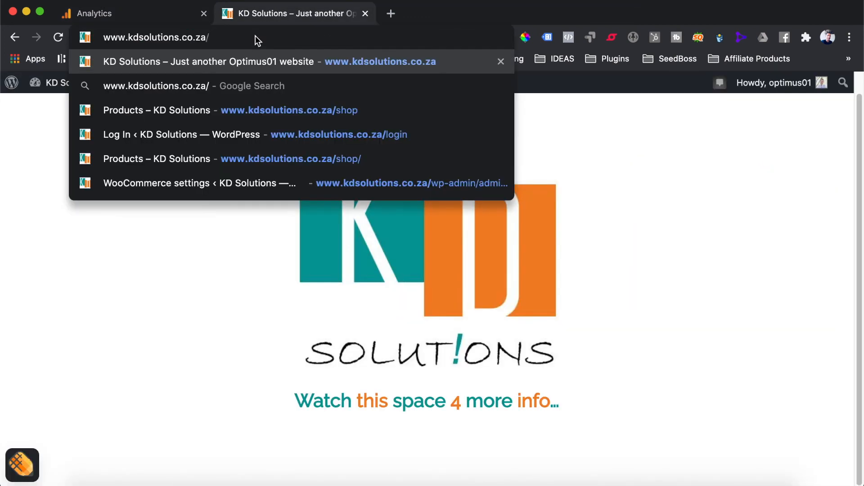
type("shop")
key("Return")
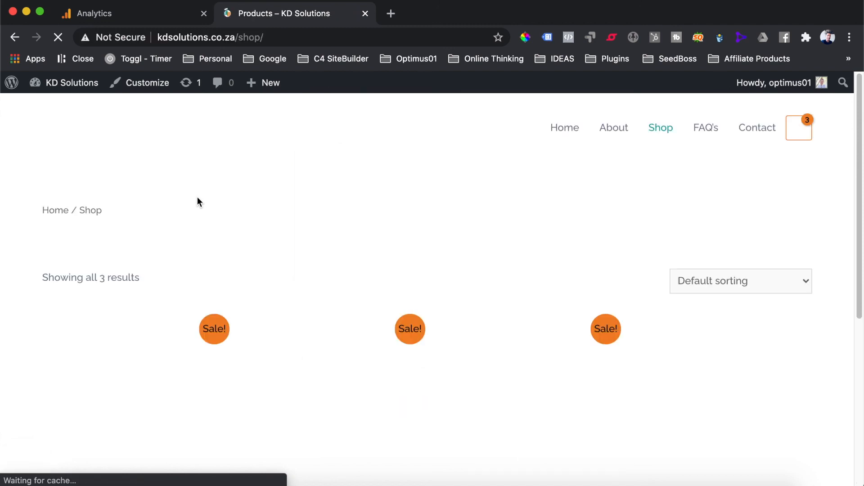
scroll(198, 201, "down", 5)
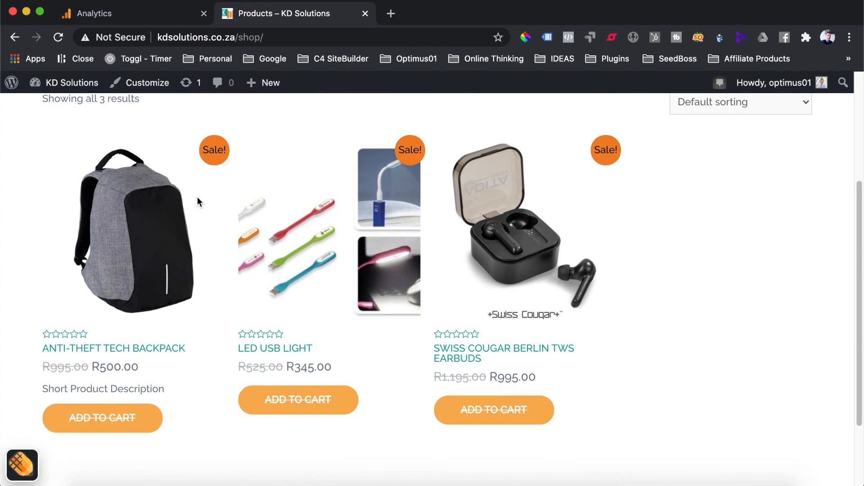
left_click(105, 17)
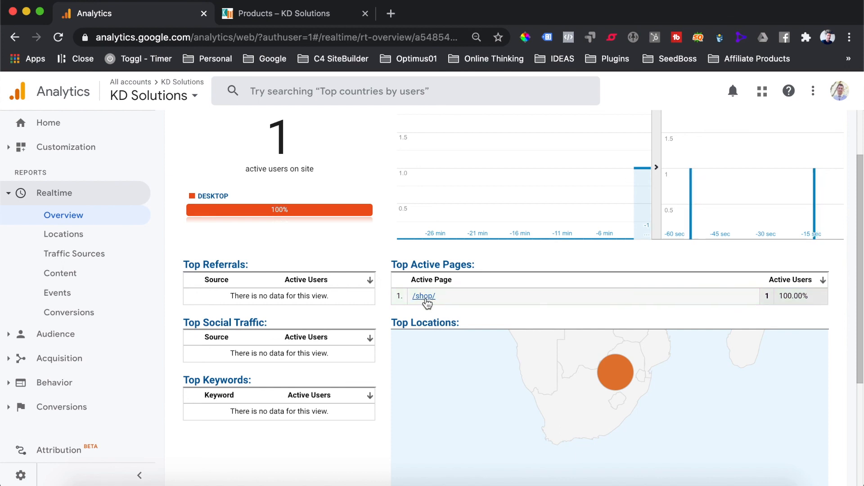
- Open the LED USB Light product from the shop and check the active page in the Realtime Overview report
left_click(266, 11)
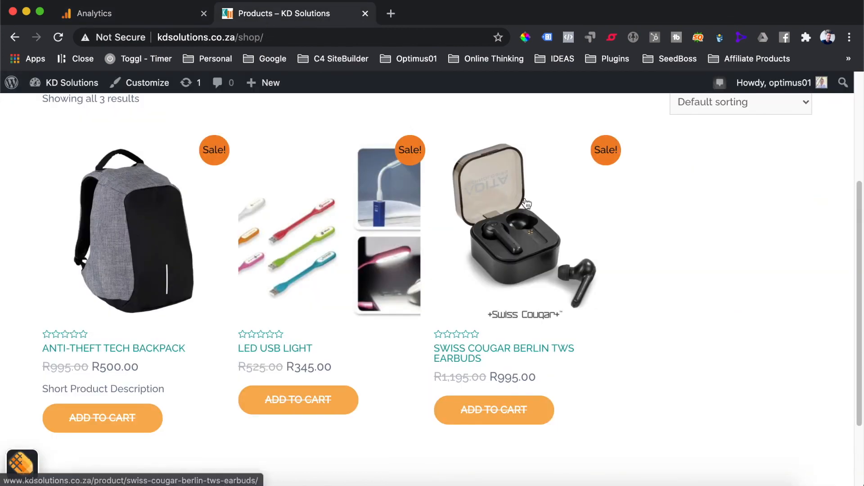
scroll(526, 203, "down", 2)
left_click(288, 250)
scroll(289, 252, "up", 3)
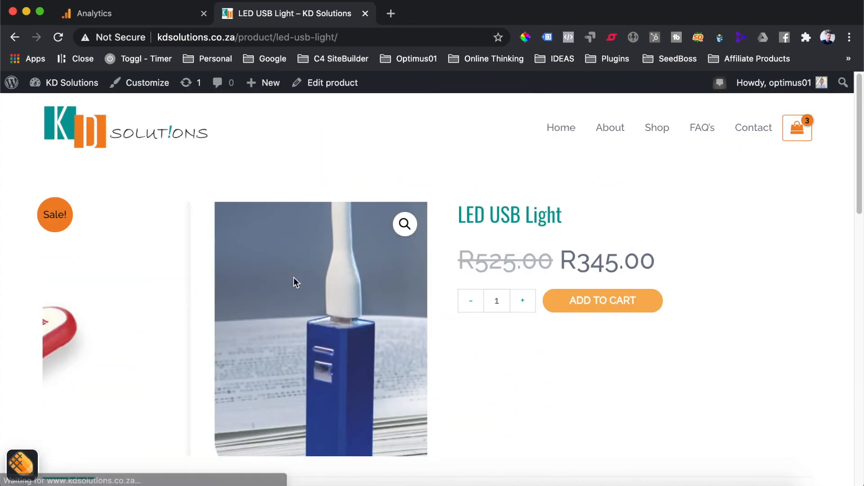
scroll(222, 106, "down", 2)
left_click(145, 14)
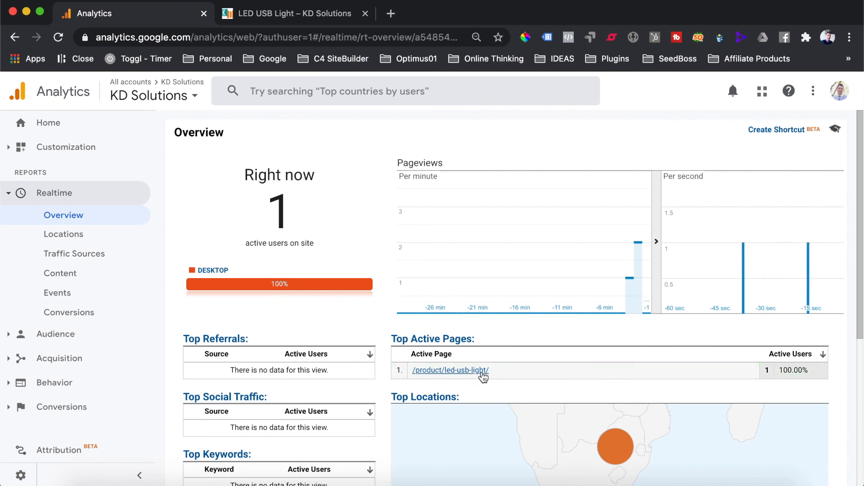
- Return to the LED USB Light product page and highlight the product path in its web address
left_click(295, 13)
left_click_drag(346, 41, 236, 43)
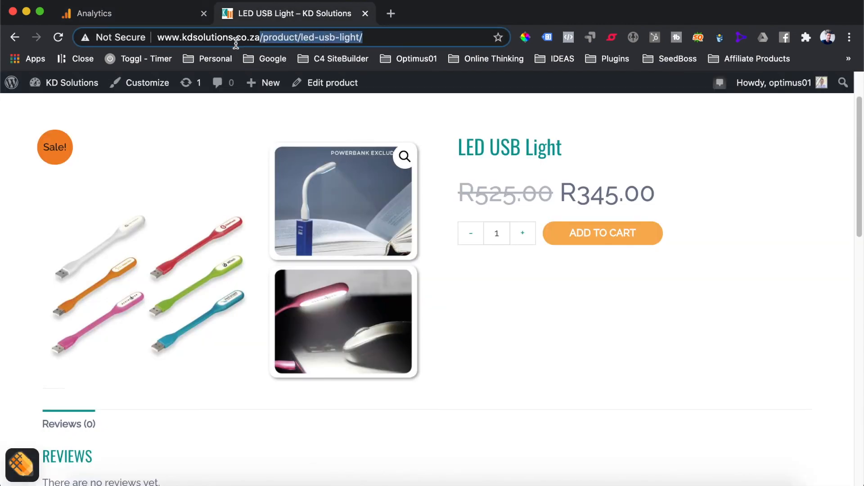
scroll(249, 259, "up", 2)
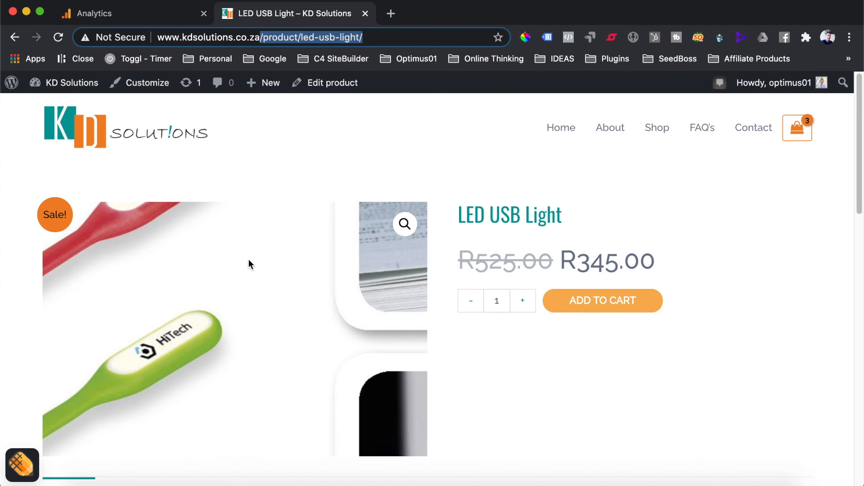
- Open the Google Tag Assistant extension on the LED USB Light page, look at its options, and close it
left_click(547, 37)
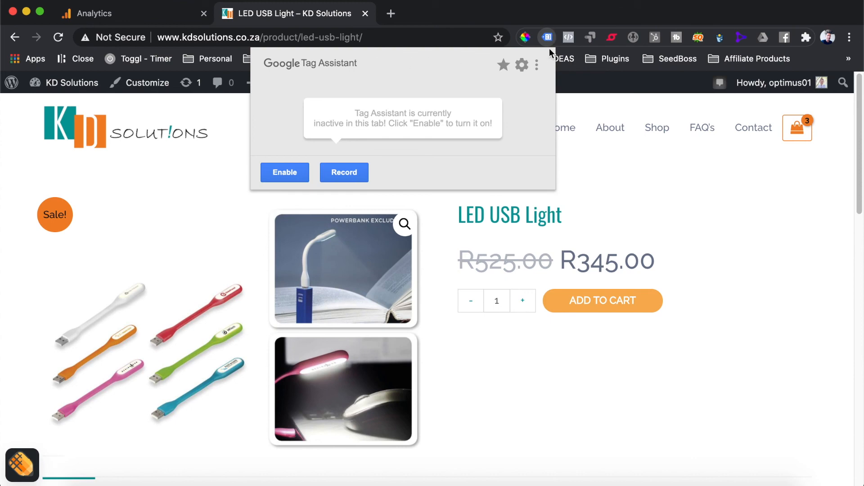
left_click(548, 40)
left_click(547, 39)
left_click(193, 178)
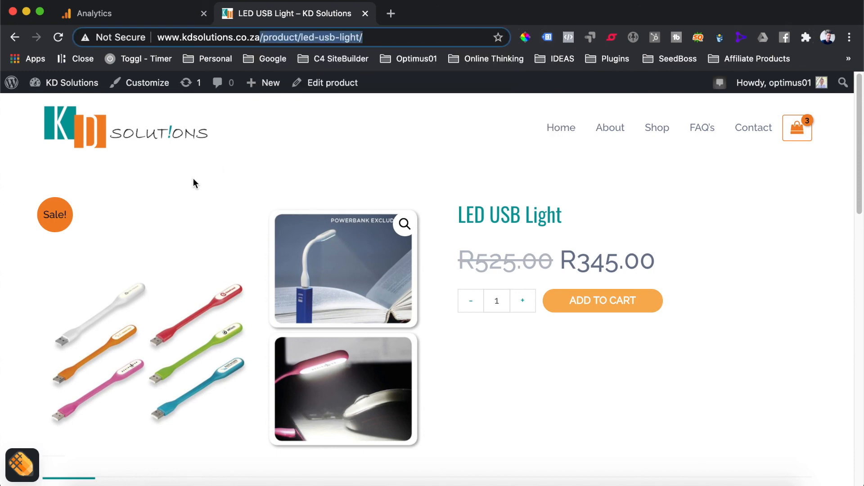